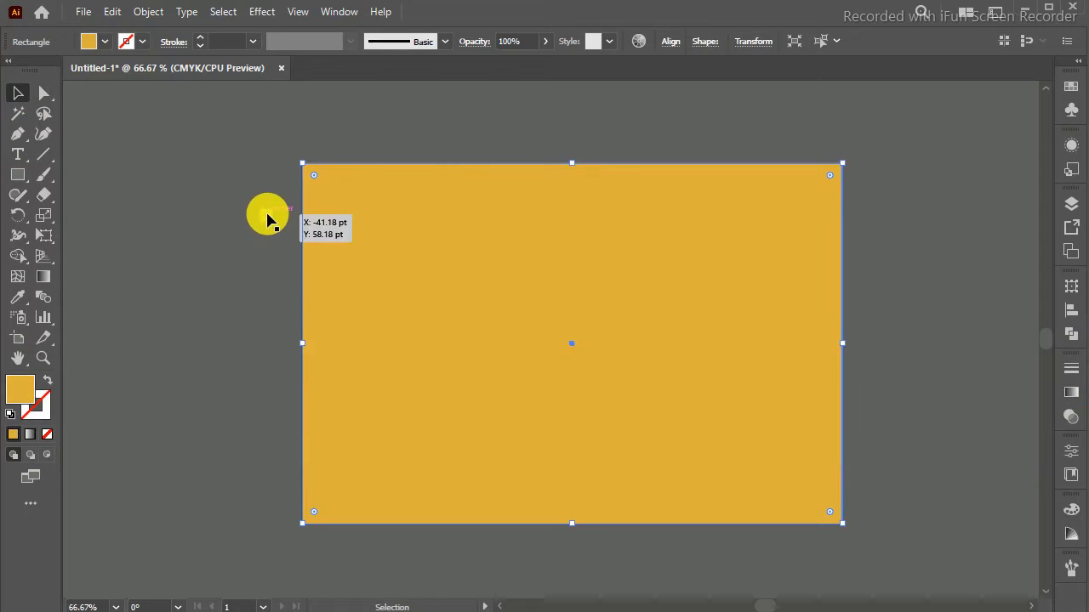
Step: Lock the yellow background rectangle that covers the artboard
click(378, 127)
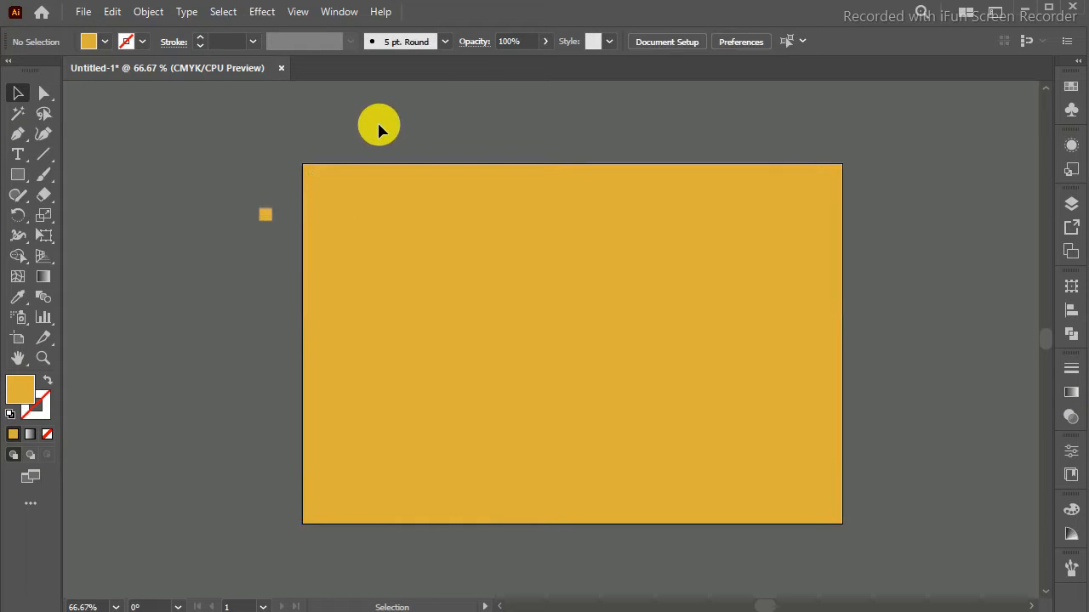
click(401, 242)
click(156, 12)
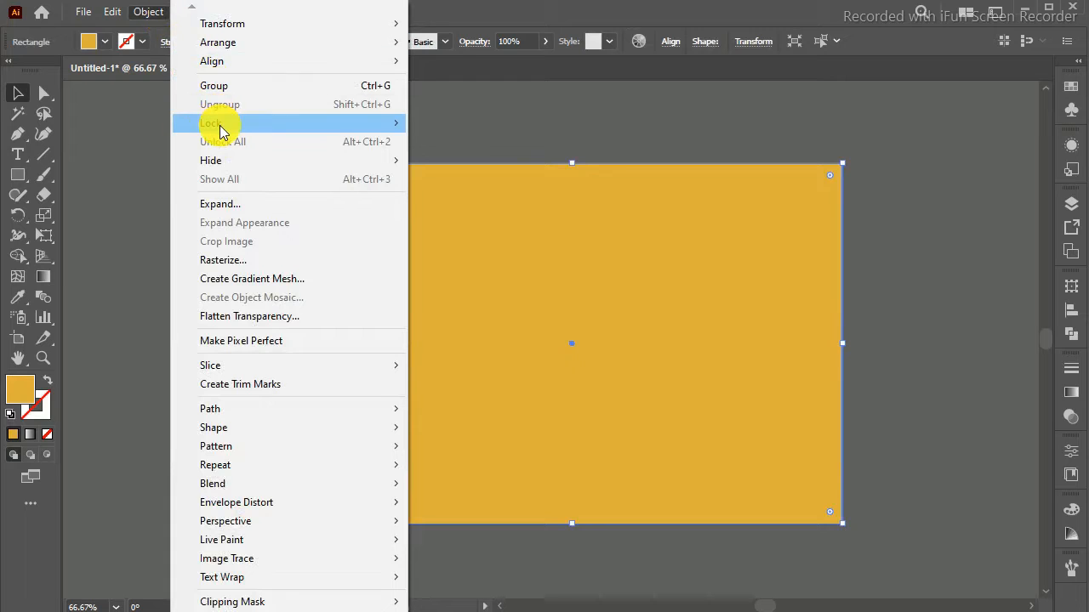
mouse_move(220, 129)
click(429, 125)
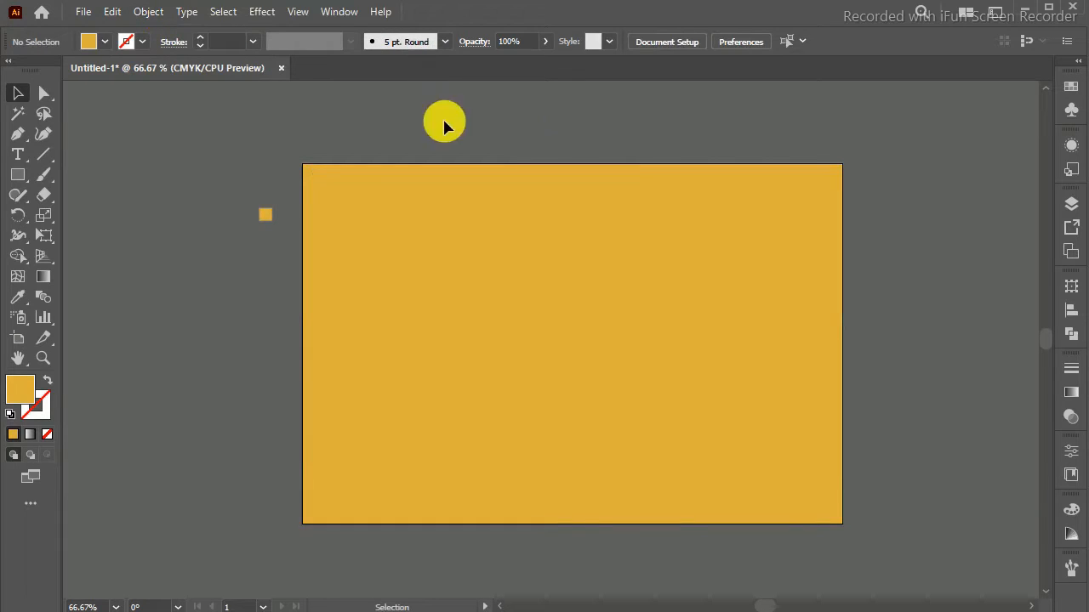
Step: Add an area text reading "RETRO DESIGN DELUXE" near the middle of the artboard
click(18, 154)
drag(445, 302, 685, 353)
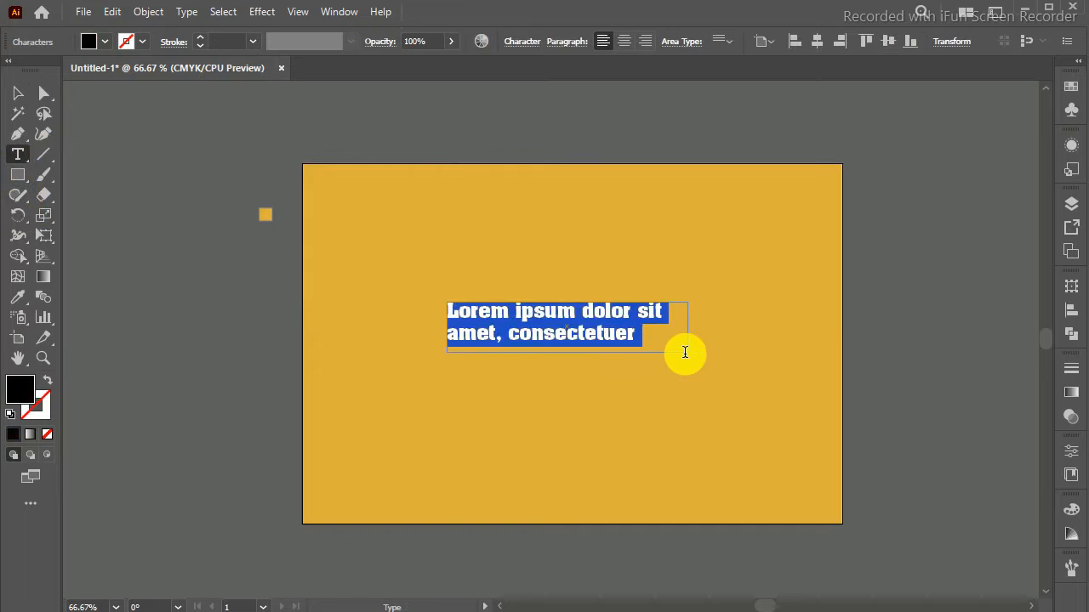
text(RETRO )
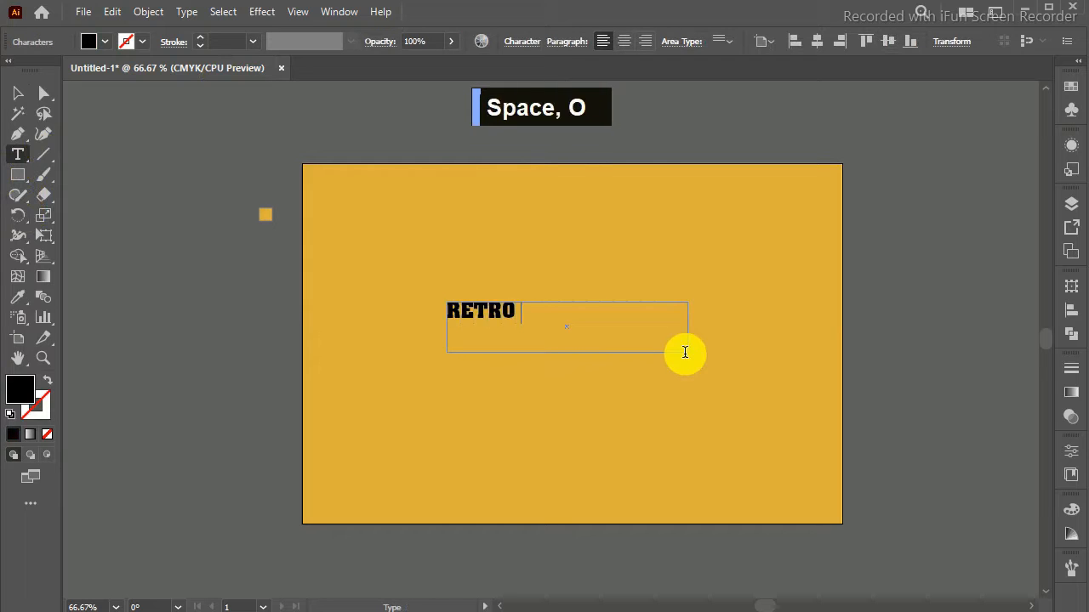
text(DESIGN DELUXE)
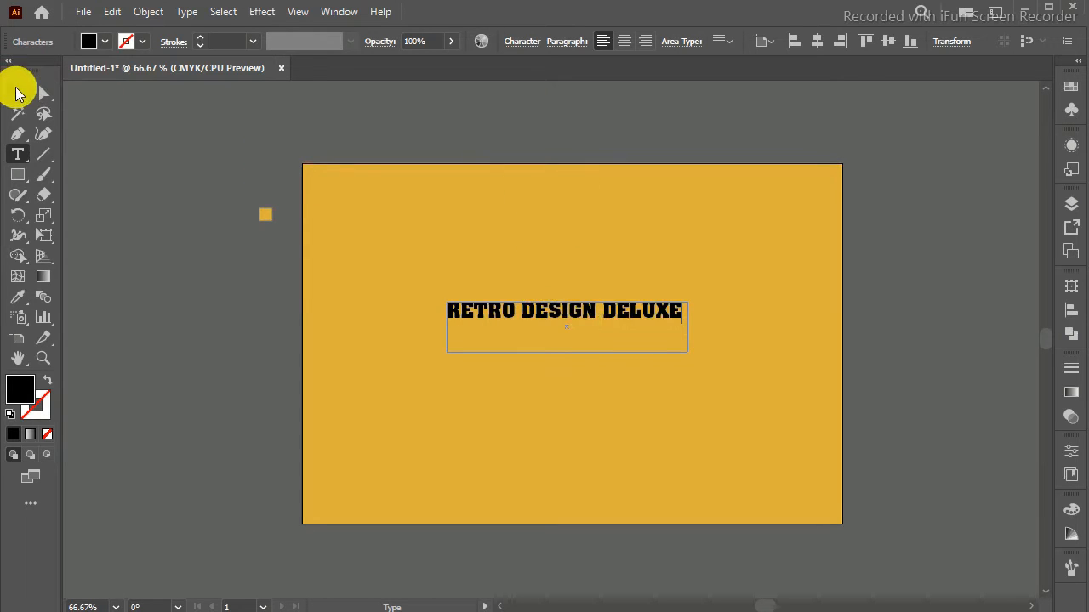
click(18, 92)
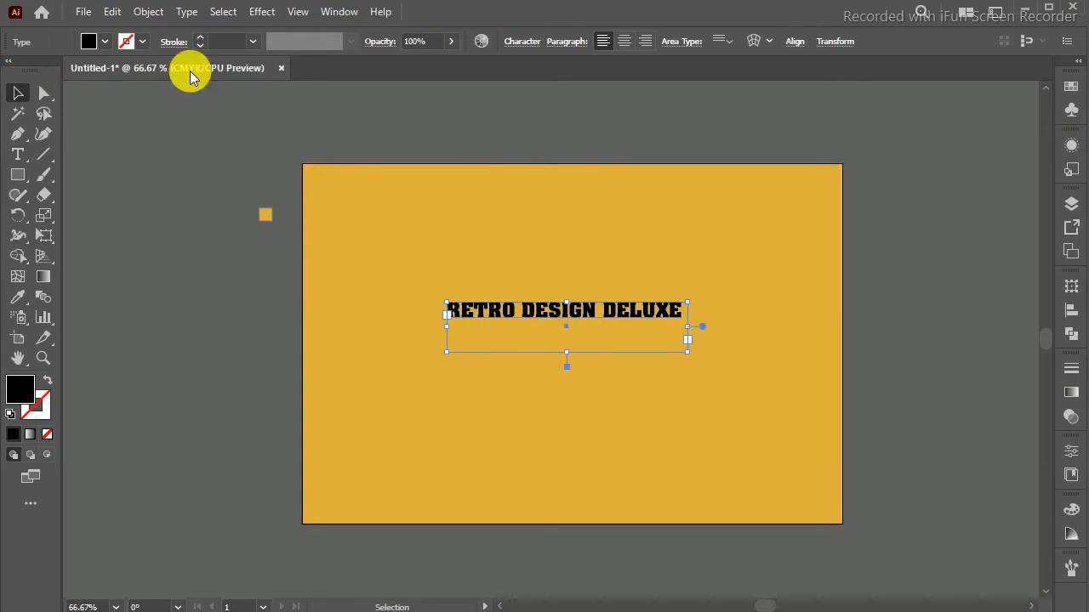
Step: Convert the "RETRO DESIGN DELUXE" text to outlines and enlarge it to about two-thirds of the artboard's width
right_click(633, 315)
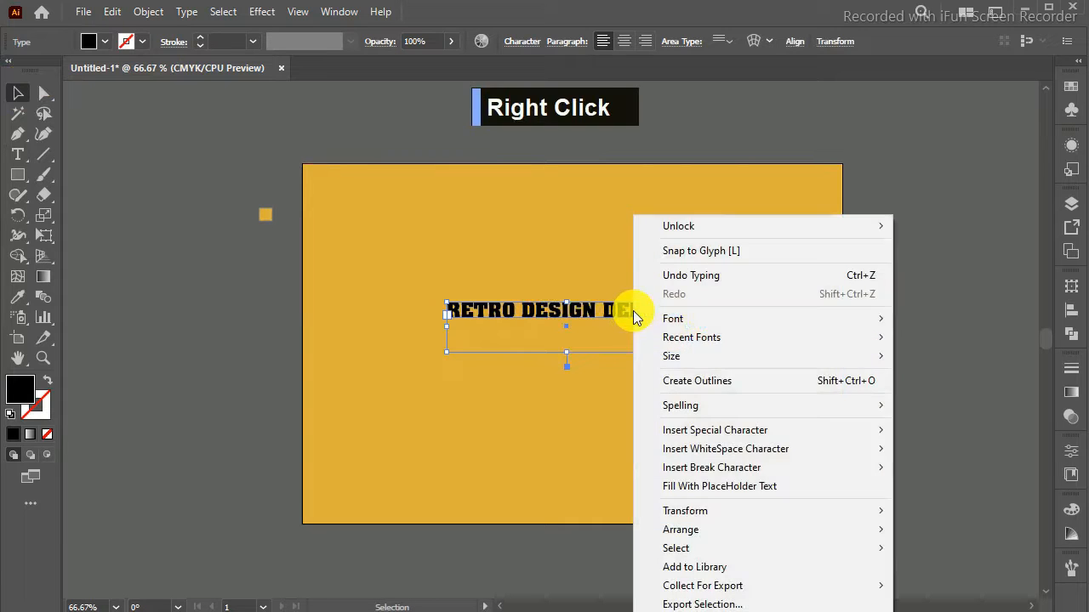
click(667, 386)
drag(684, 302, 716, 278)
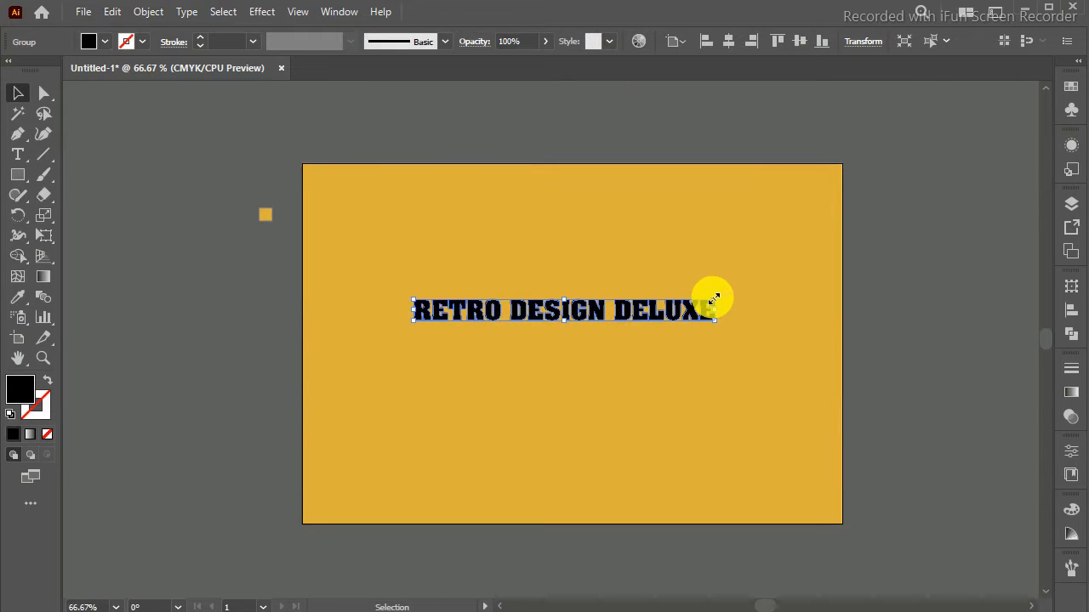
drag(713, 299, 734, 285)
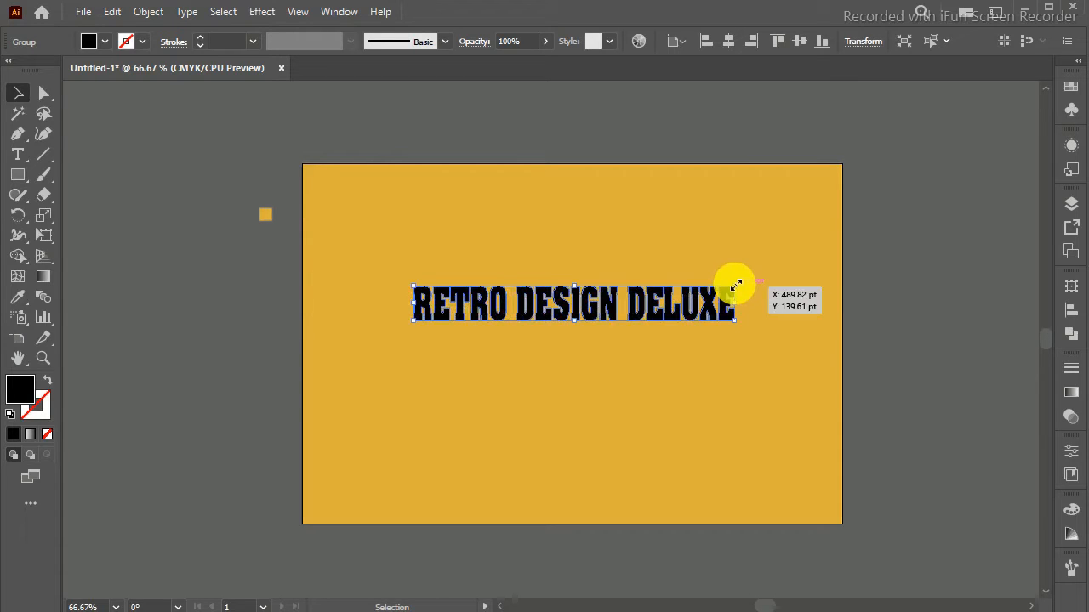
drag(735, 285, 777, 283)
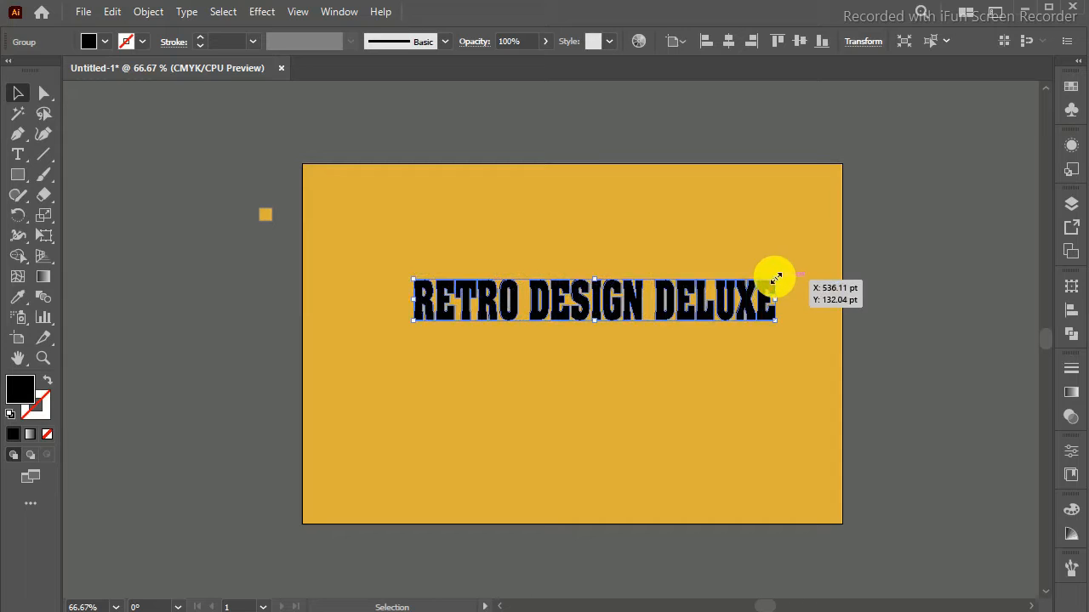
Step: Center the outlined lettering horizontally and vertically on the artboard and fill it with the yellow sampled from the background
click(727, 44)
click(798, 43)
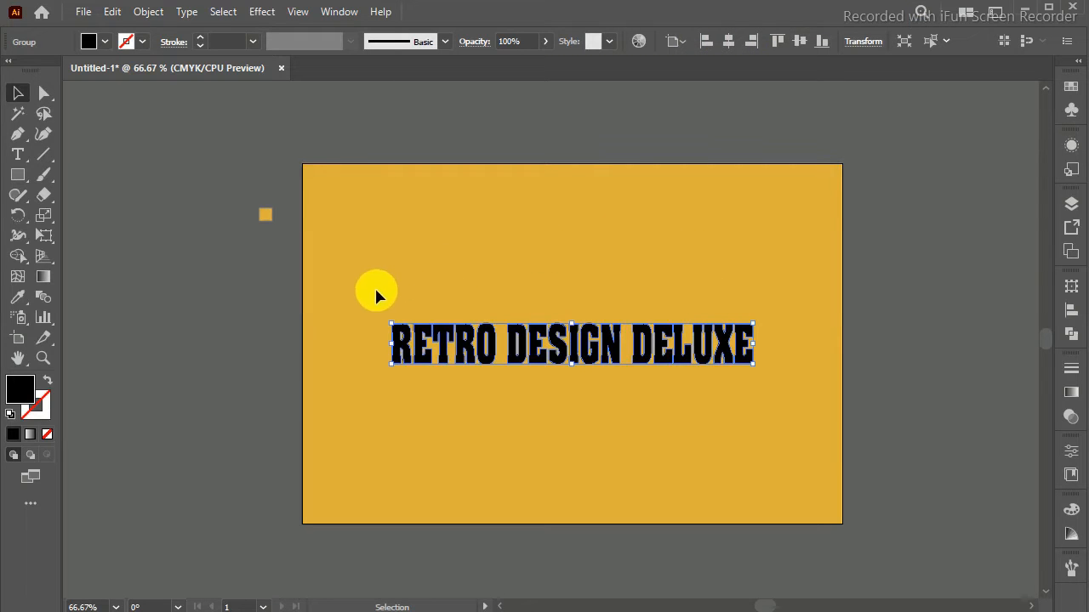
click(17, 297)
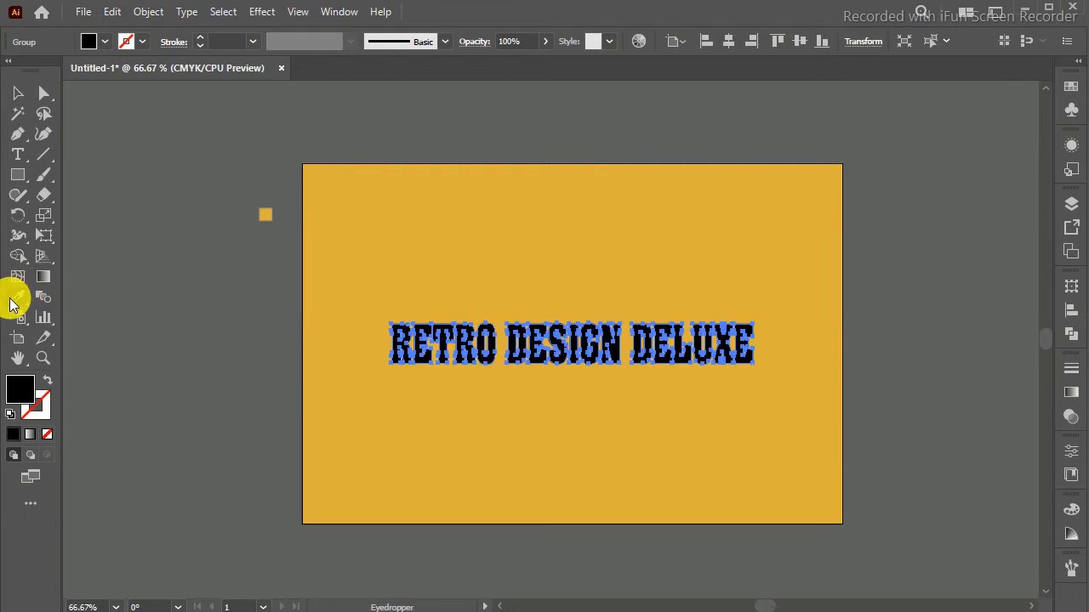
click(482, 220)
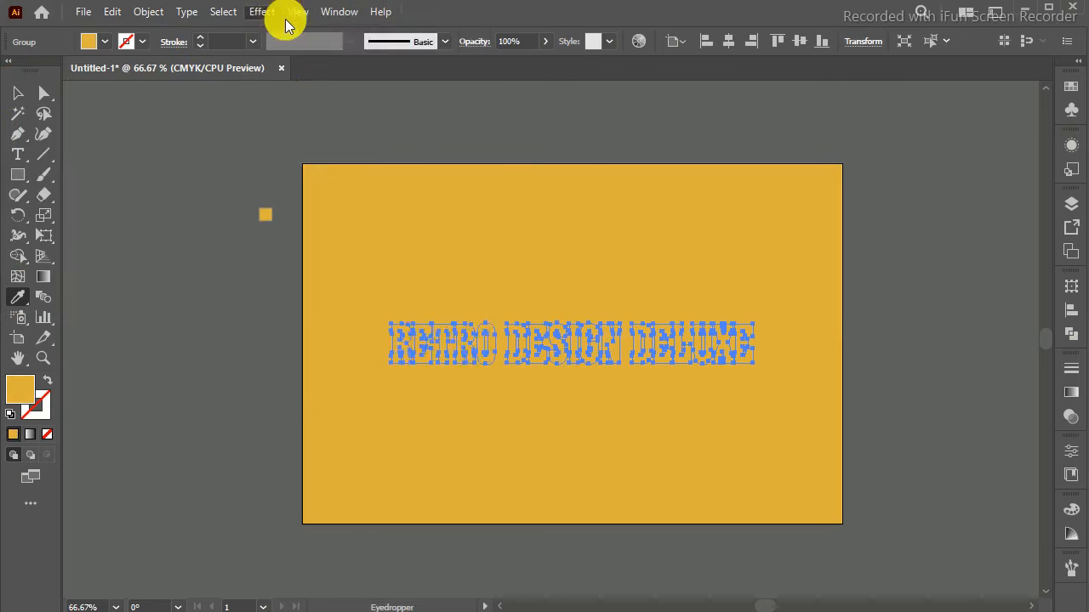
Step: Apply the classic 3D Extrude & Bevel effect to the lettering with 256 blend steps and the Isometric Top position
click(287, 15)
mouse_move(260, 17)
mouse_move(293, 110)
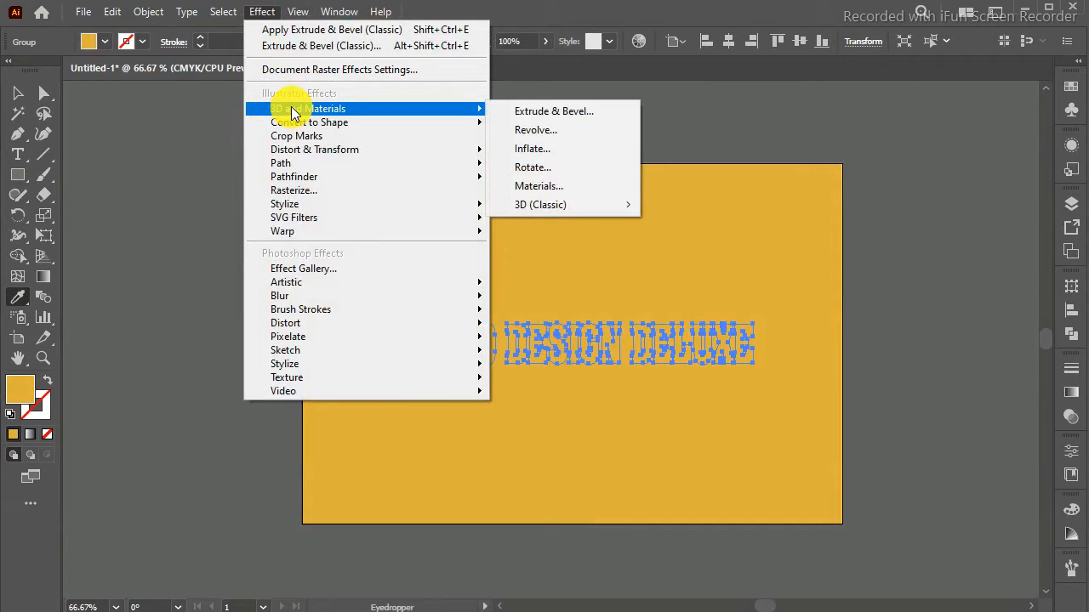
mouse_move(611, 207)
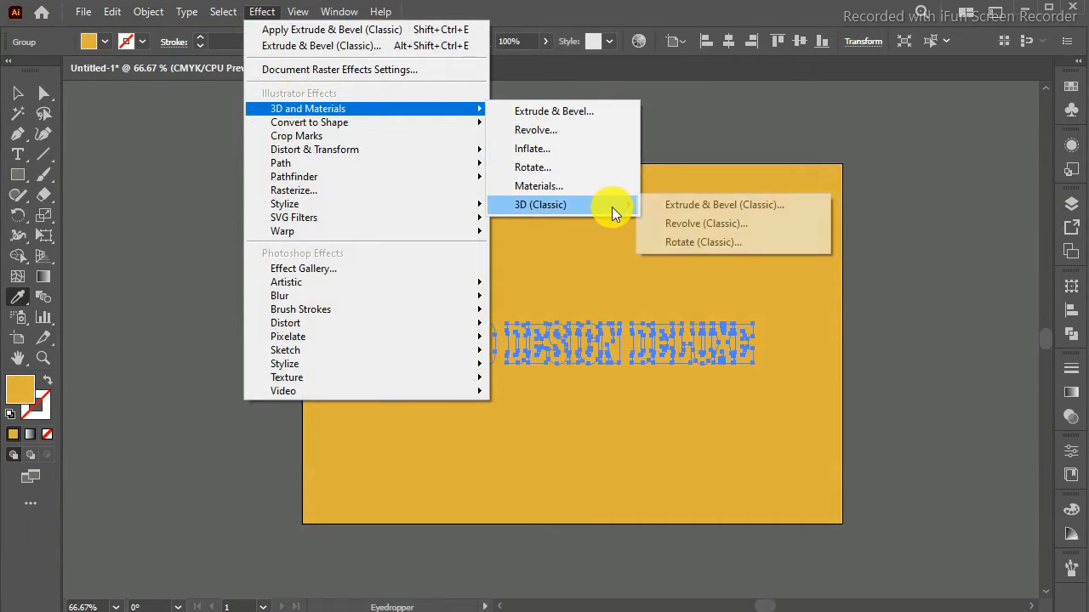
click(668, 207)
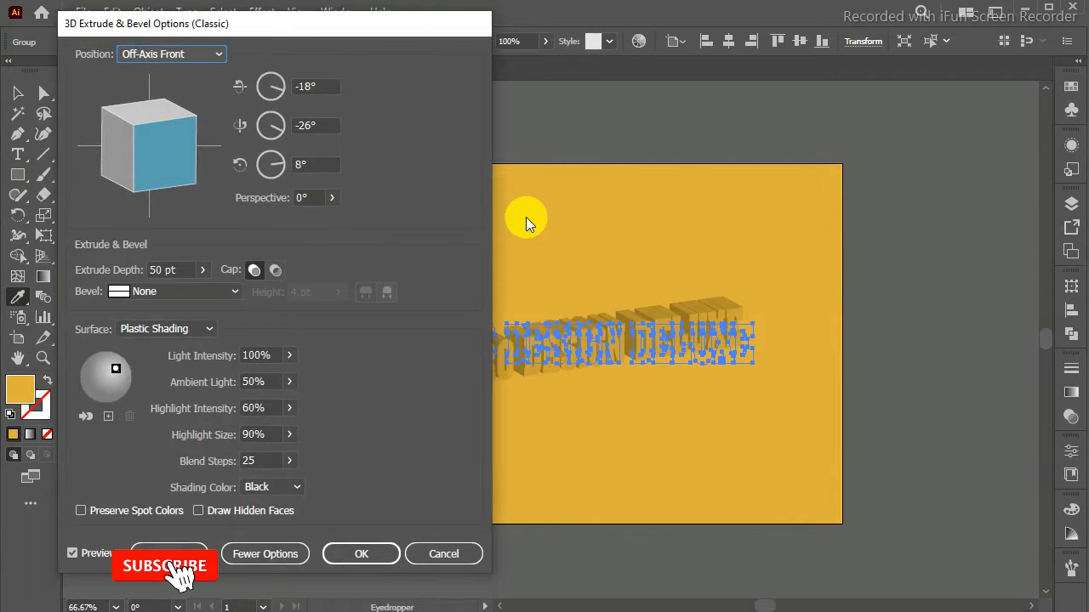
click(264, 460)
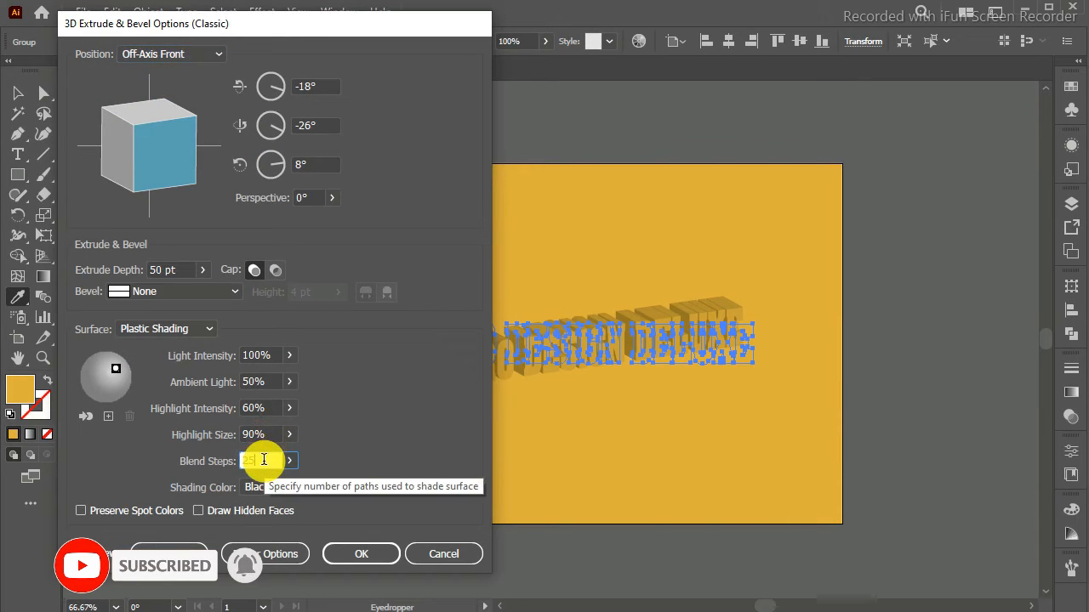
text(6)
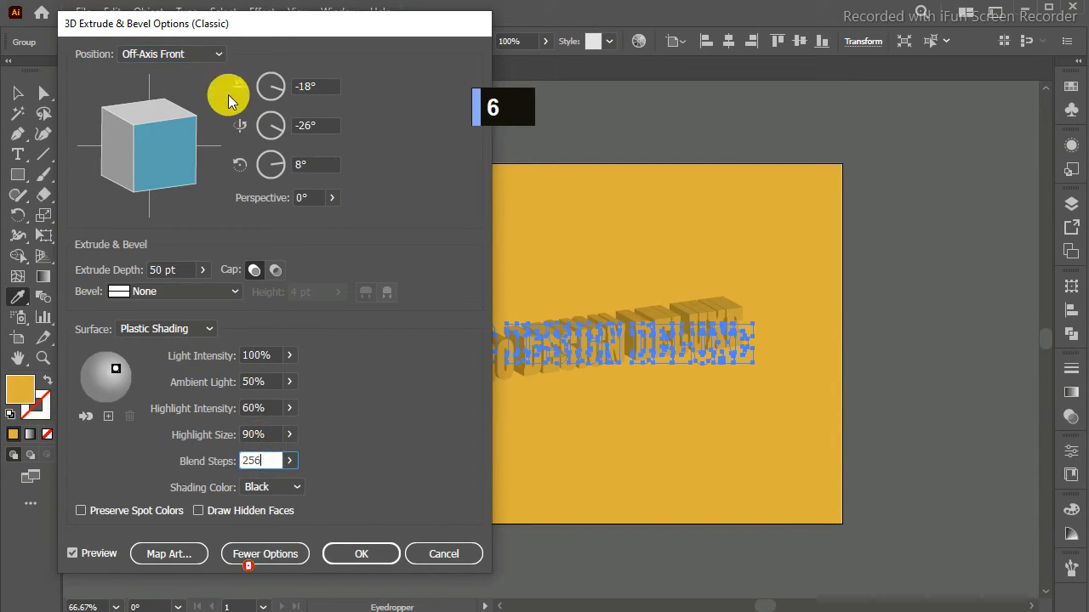
click(187, 53)
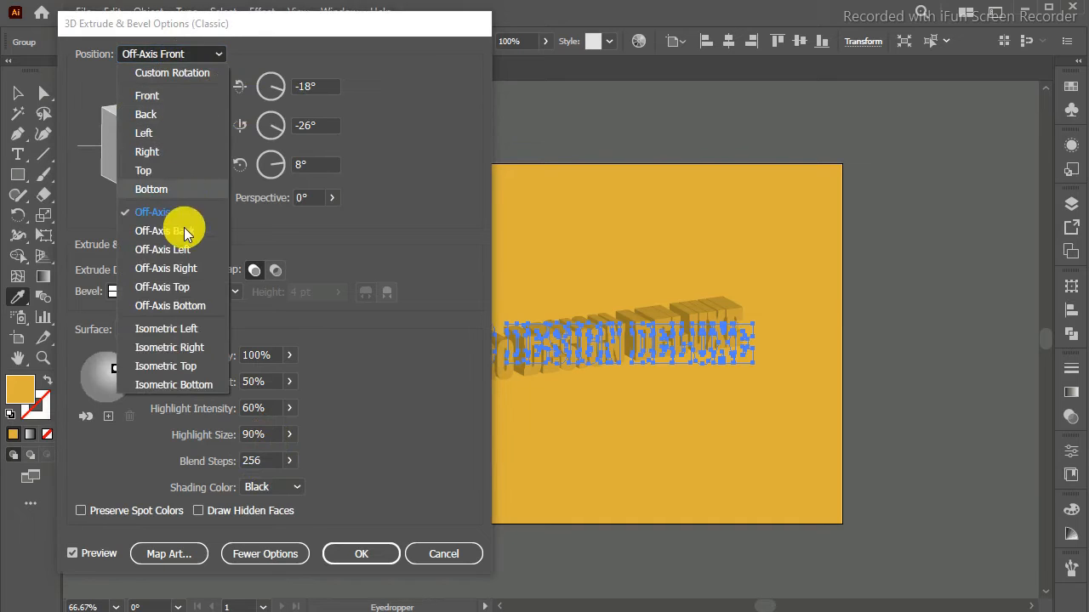
click(174, 366)
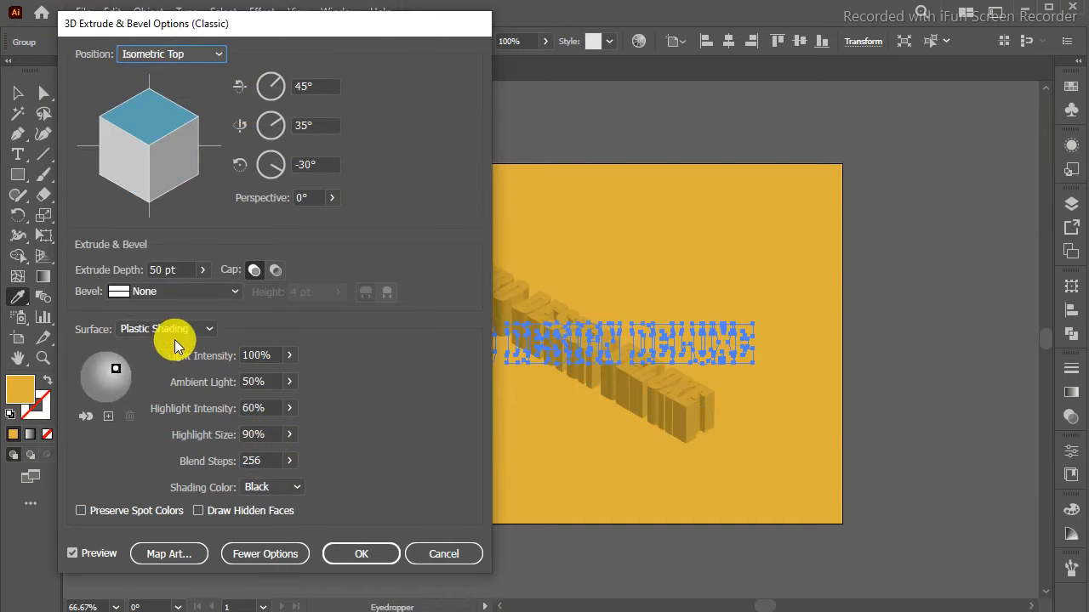
click(344, 553)
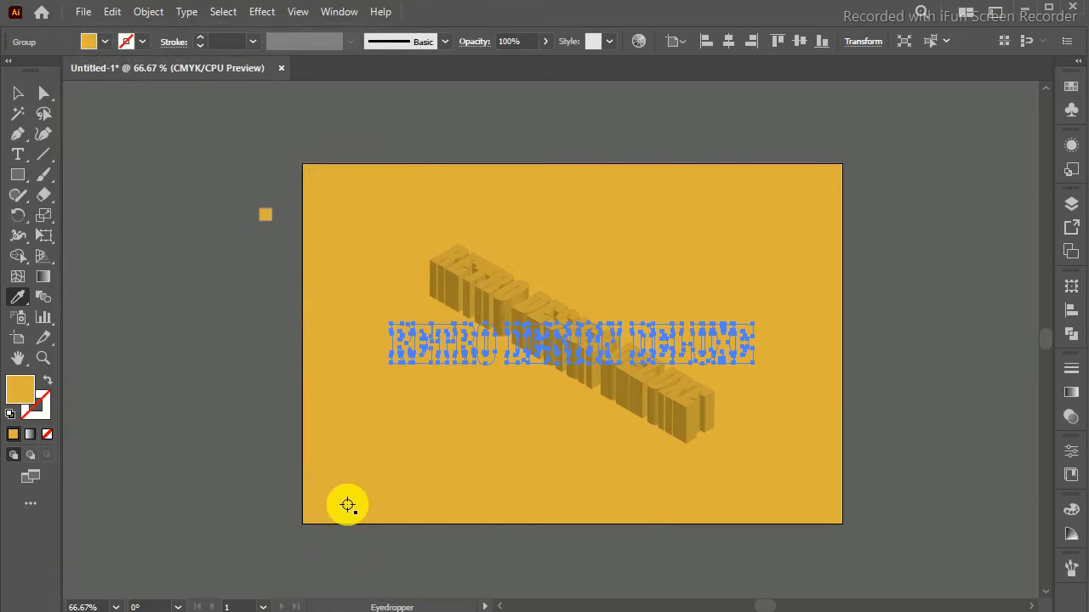
Step: Expand the appearance of the extruded lettering into editable shapes and deselect it
click(151, 12)
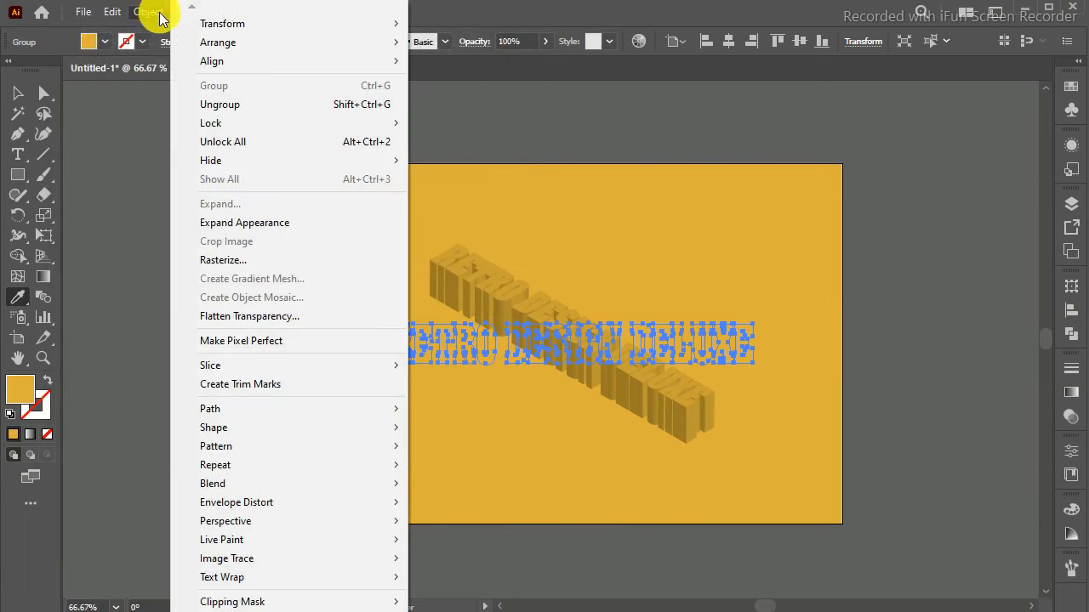
click(239, 224)
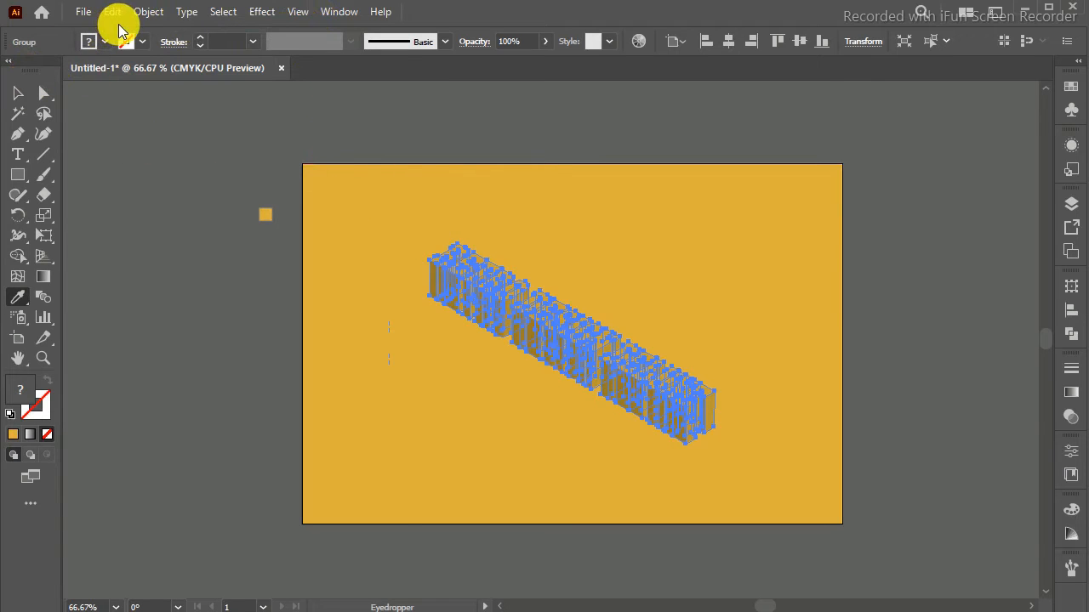
click(156, 10)
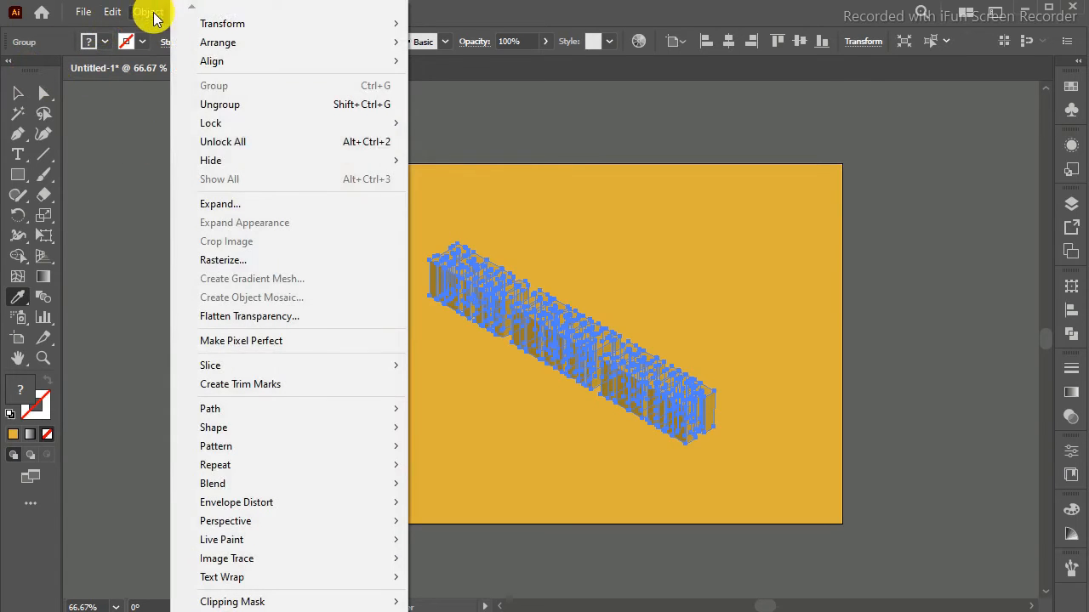
click(230, 203)
click(18, 93)
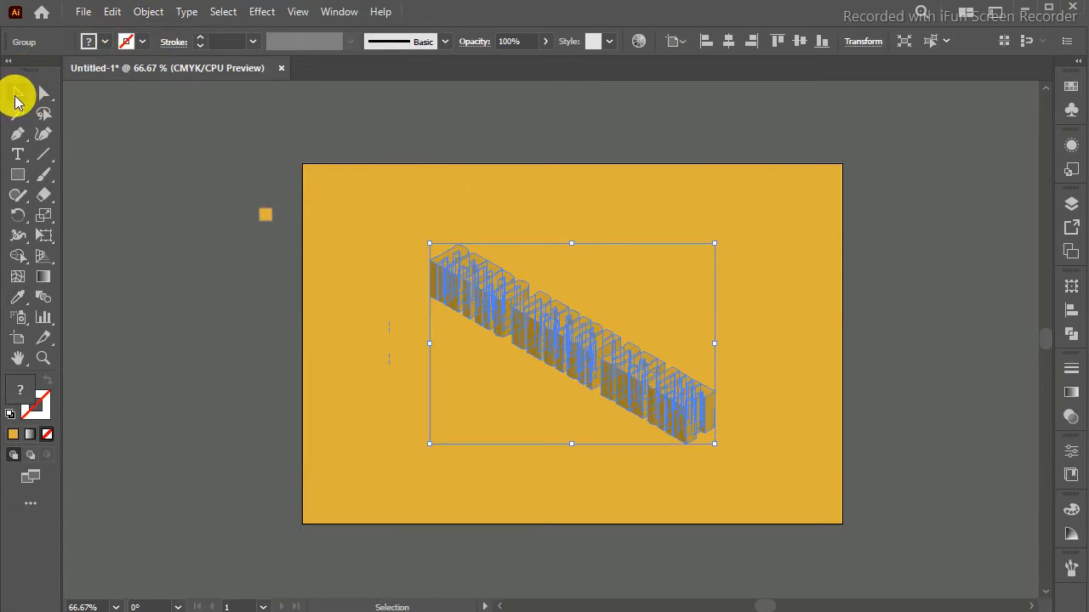
click(473, 223)
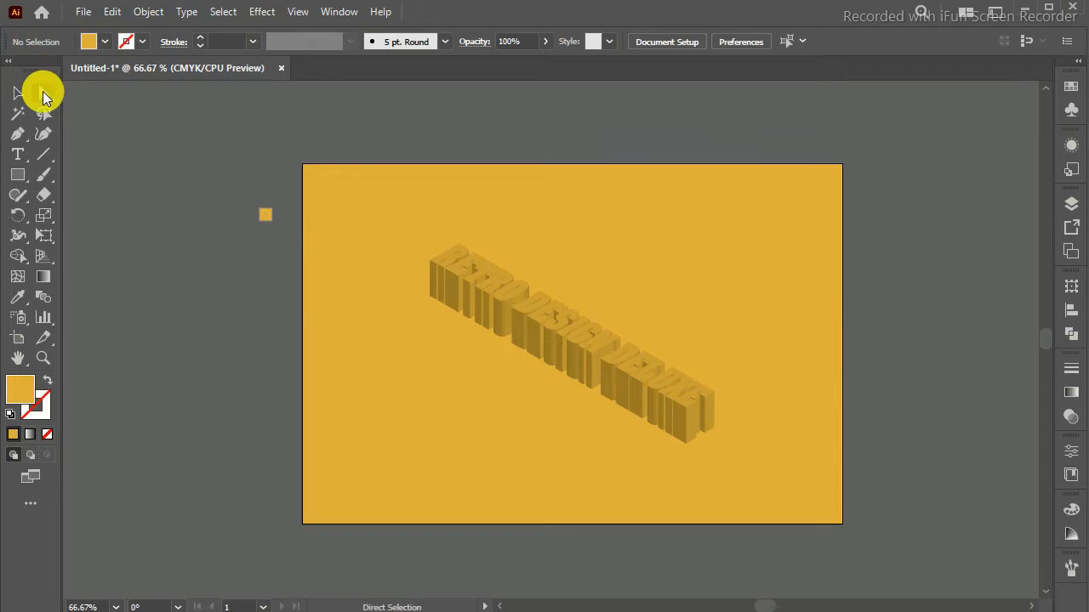
Step: Select the top faces of all the letters in the word "RETRO" of the expanded 3D lettering with the Direct Selection tool
key(ctrl+equal)
click(45, 93)
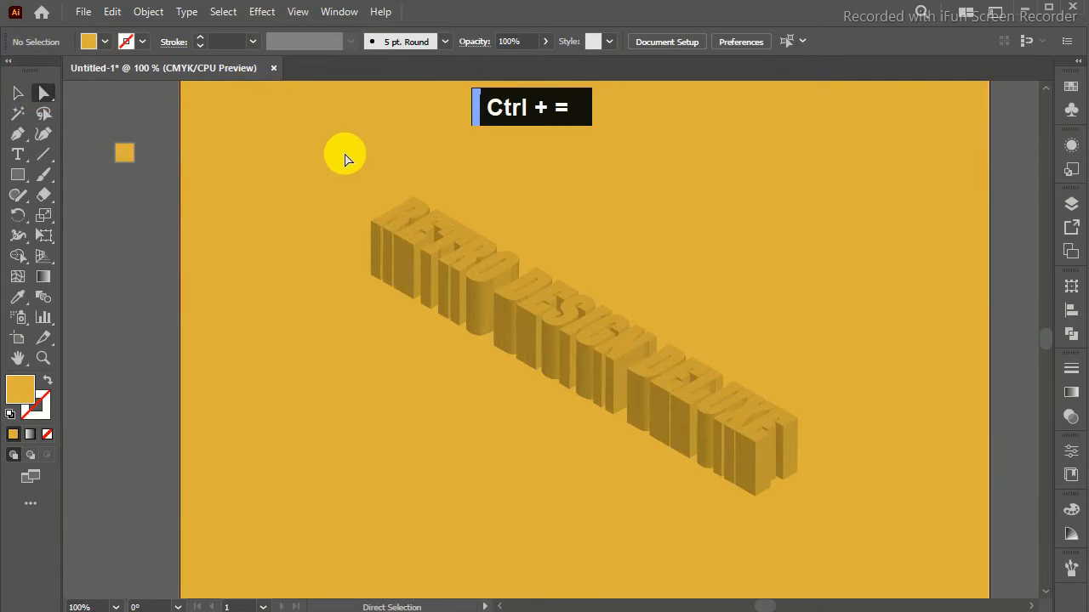
click(423, 213)
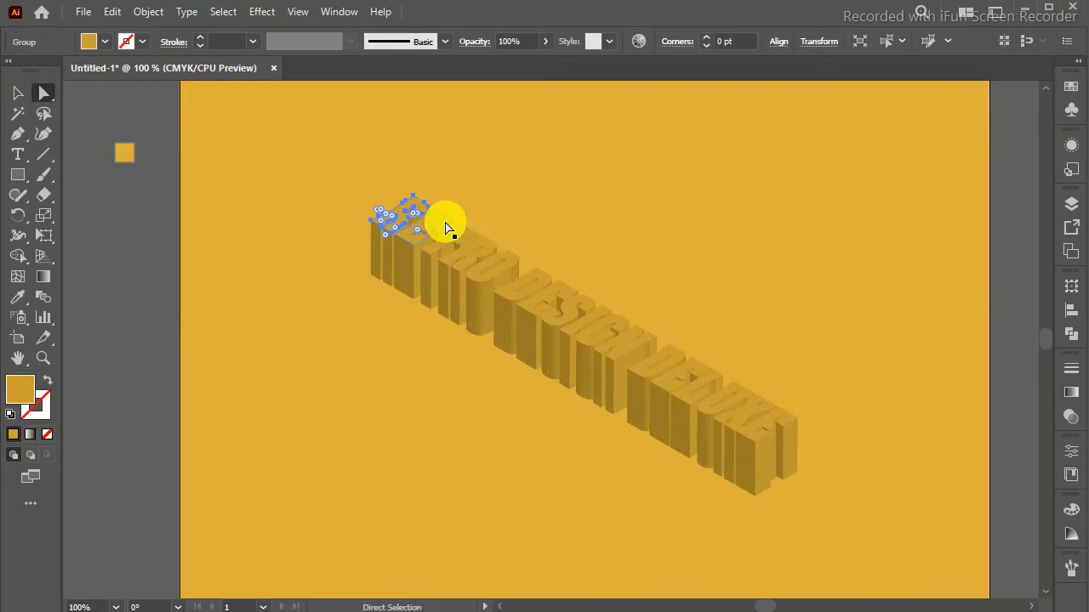
shift+click(444, 227)
shift+click(473, 238)
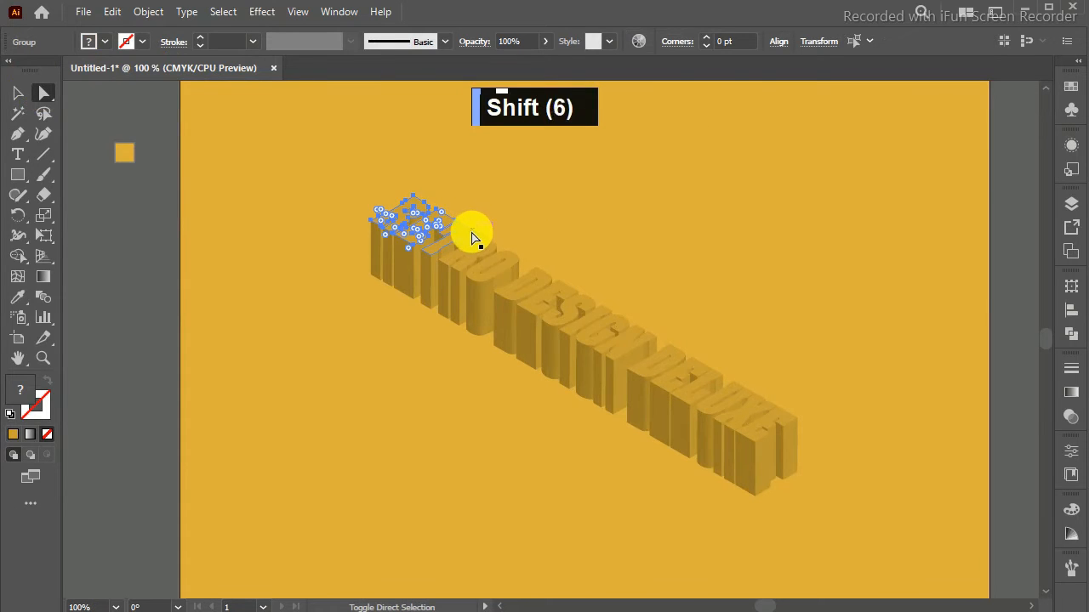
shift+click(469, 233)
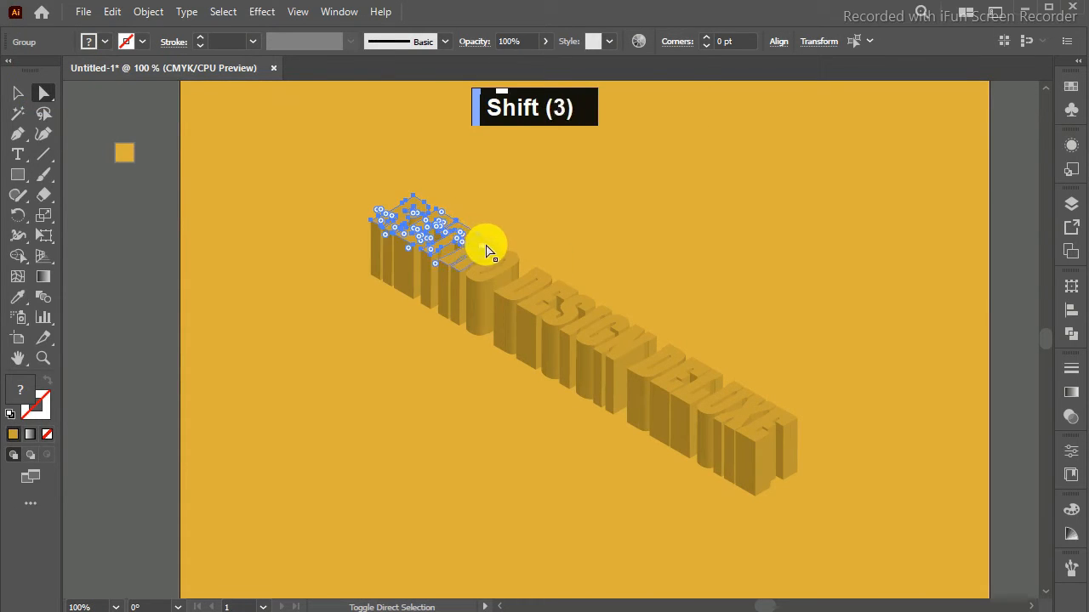
shift+click(486, 246)
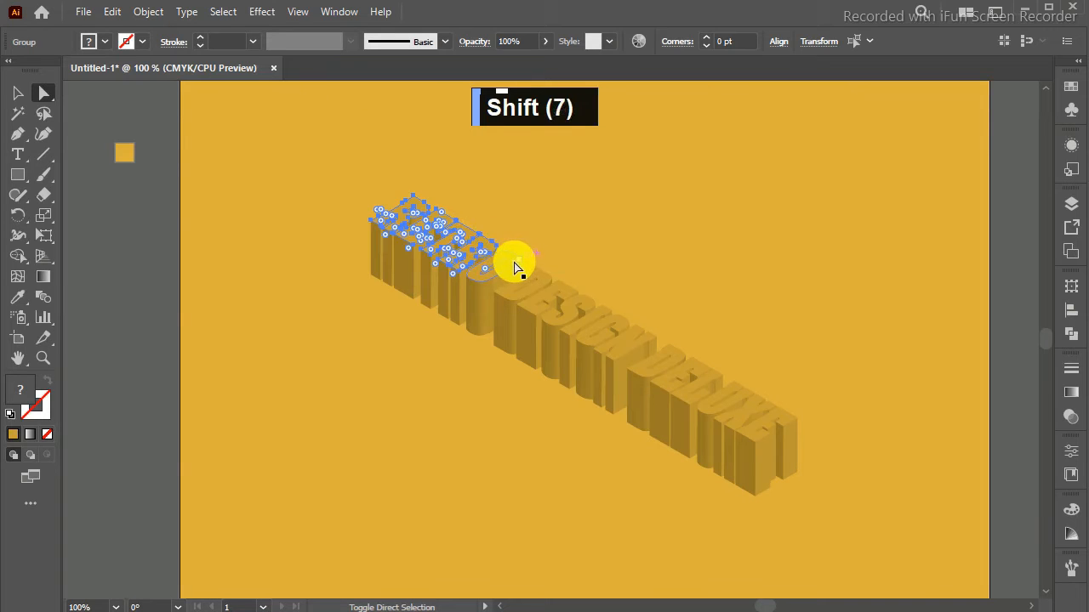
shift+click(511, 266)
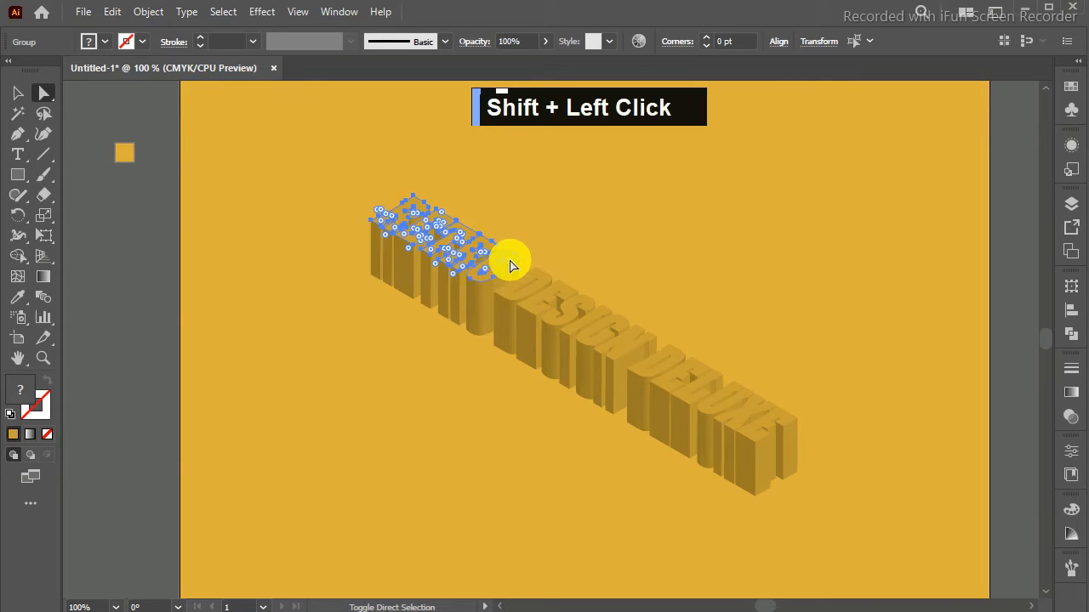
drag(513, 264, 546, 282)
Step: Add the top faces of the letters in the word "DESIGN" to the selection
shift+click(546, 280)
shift+click(567, 289)
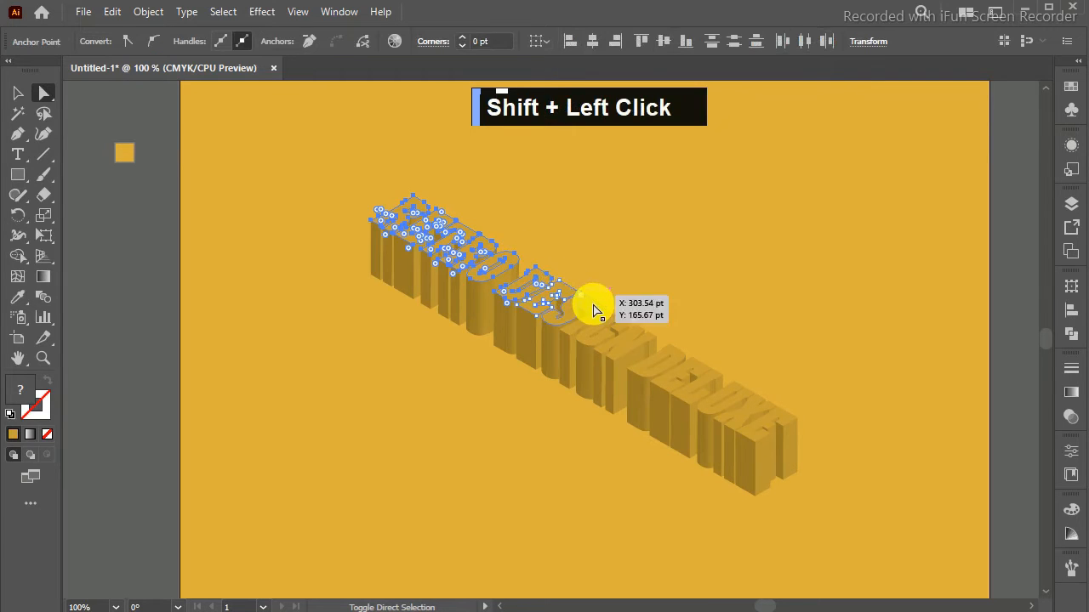
shift+click(592, 311)
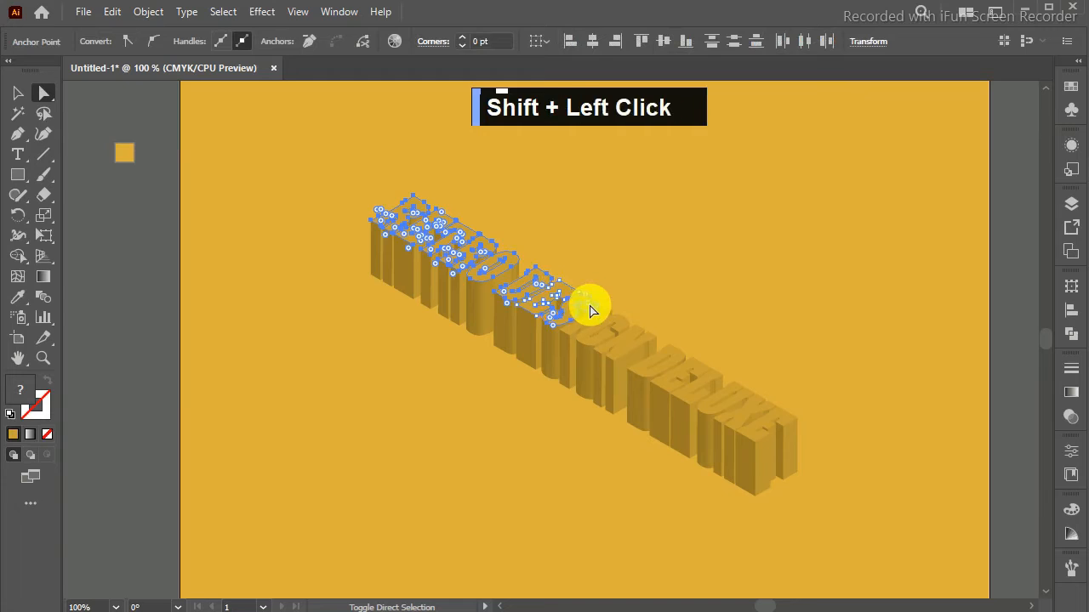
shift+click(597, 313)
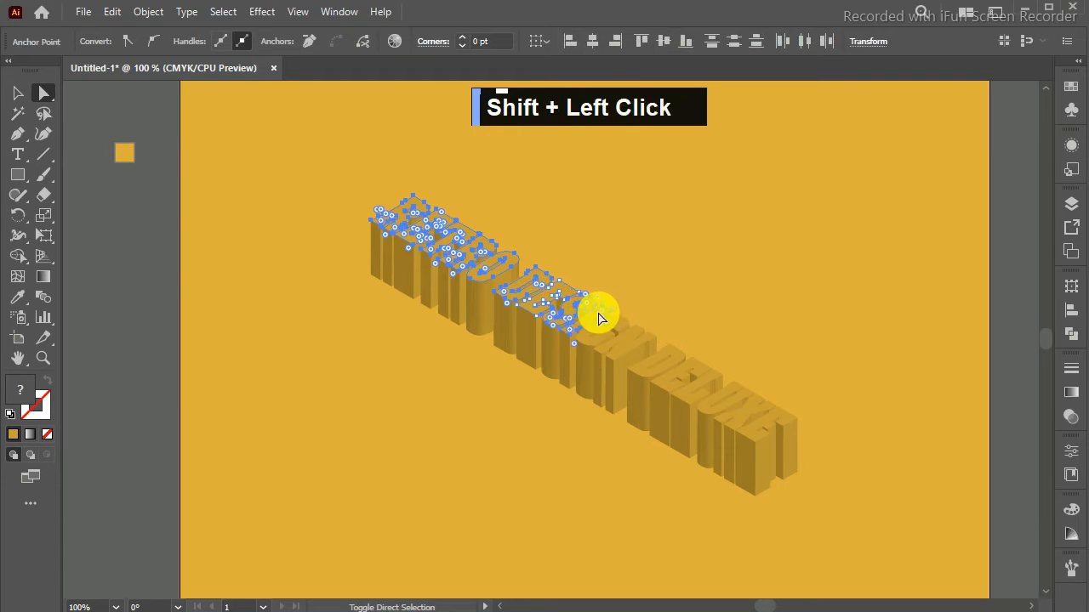
shift+click(618, 321)
shift+click(621, 328)
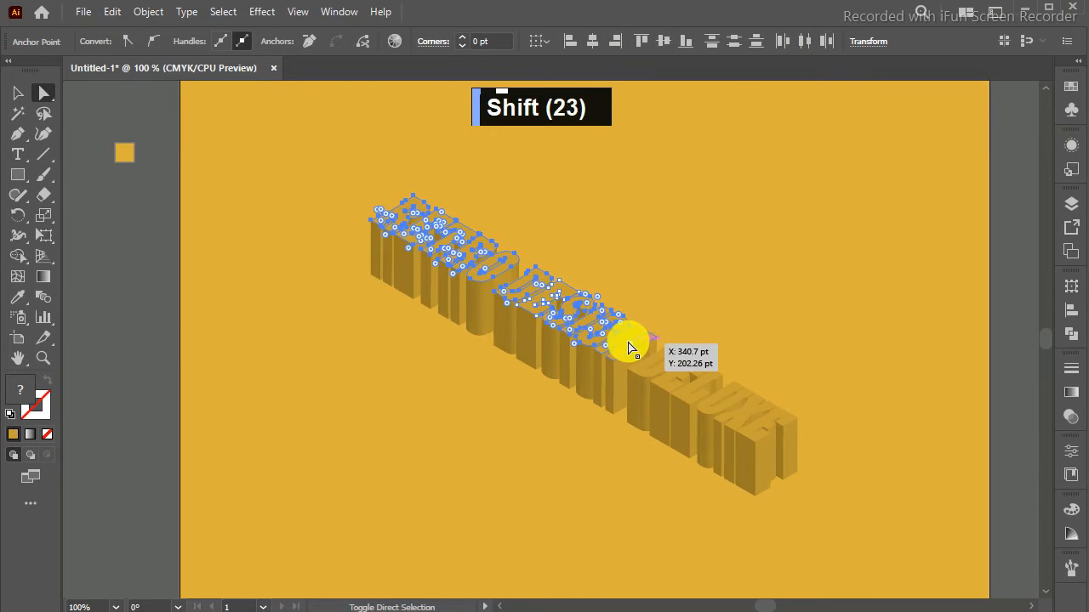
shift+click(627, 339)
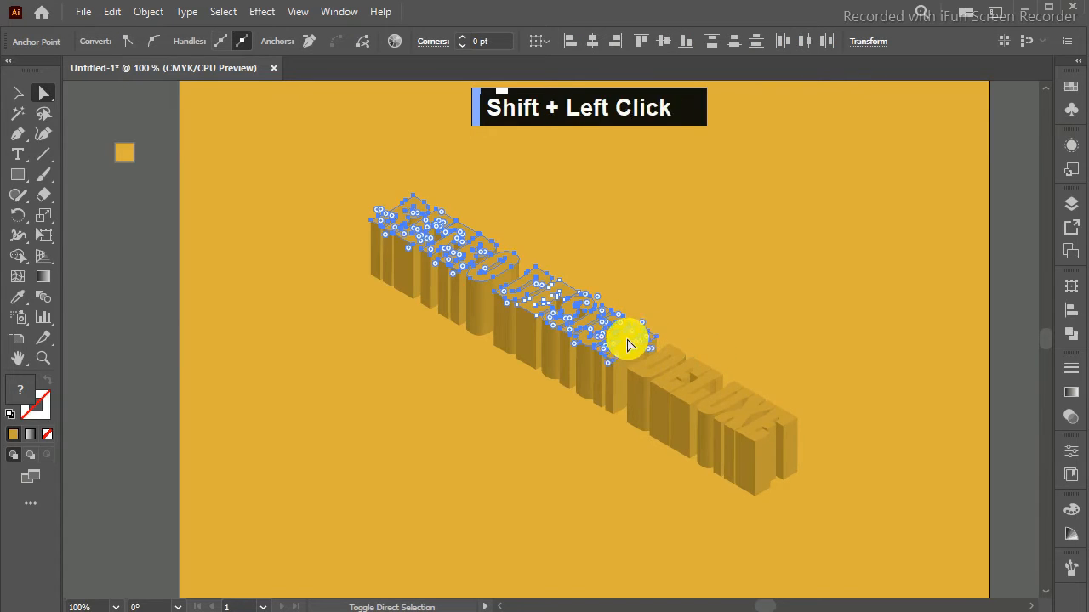
Step: Add the top faces of "DELUXE" and the missed "E" of "DESIGN" to the selection and cut all the selected faces
shift+click(669, 356)
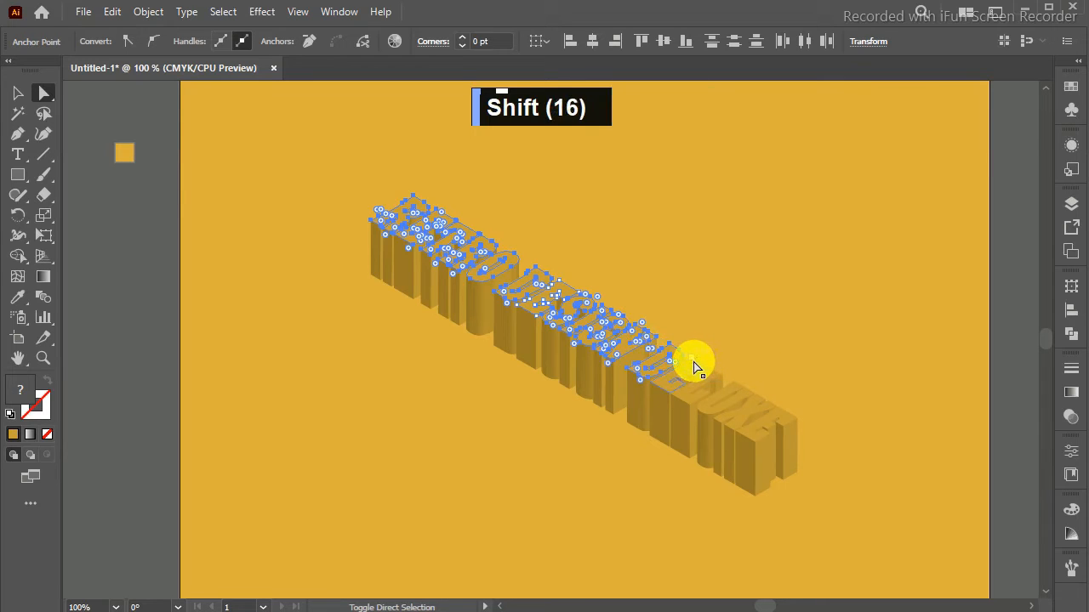
shift+click(694, 368)
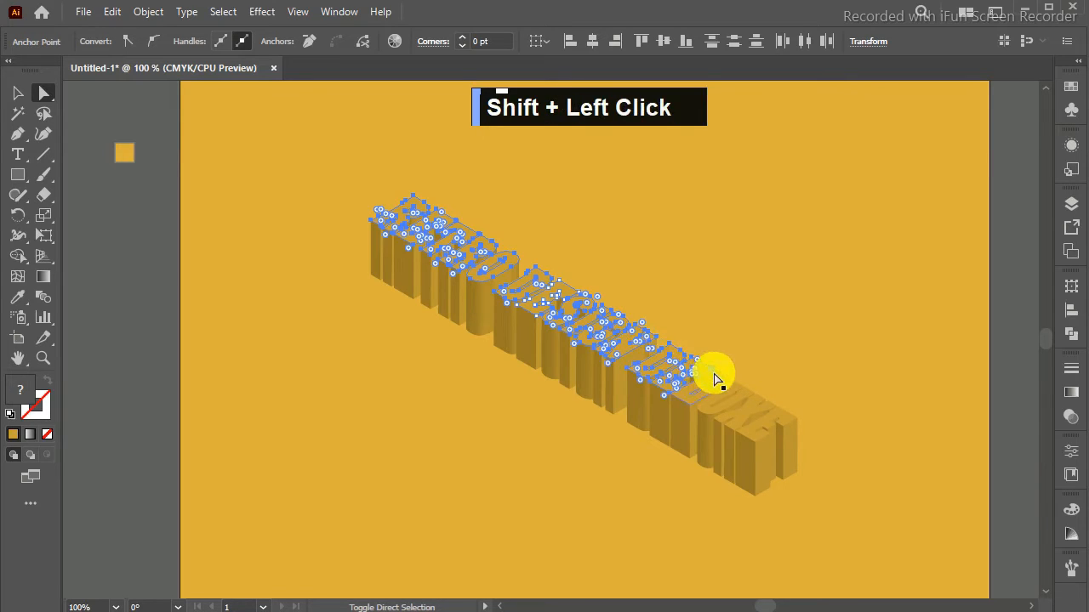
shift+click(712, 374)
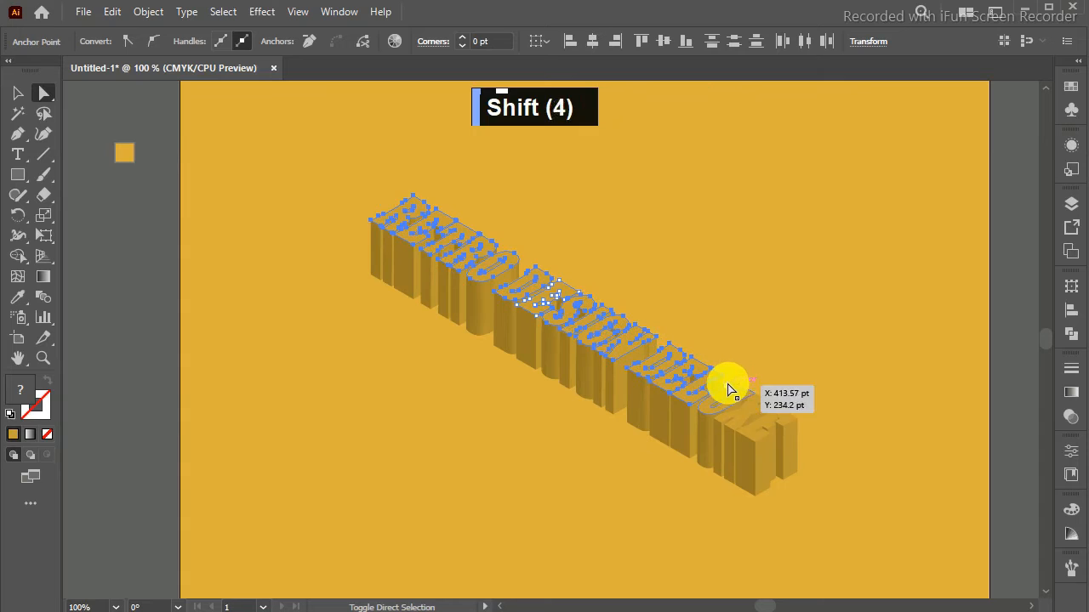
shift+click(742, 397)
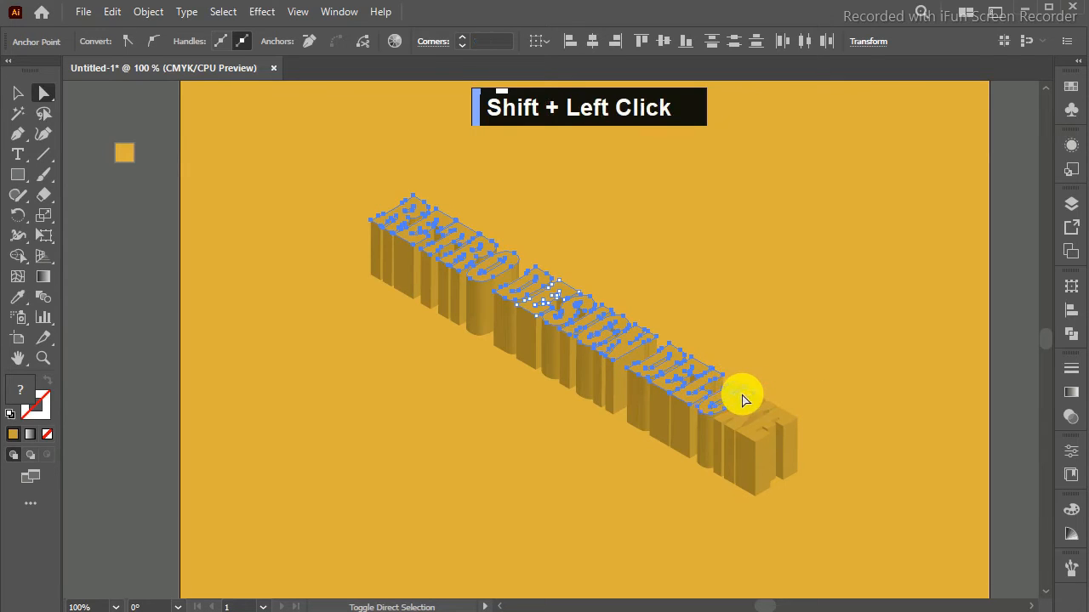
shift+click(750, 412)
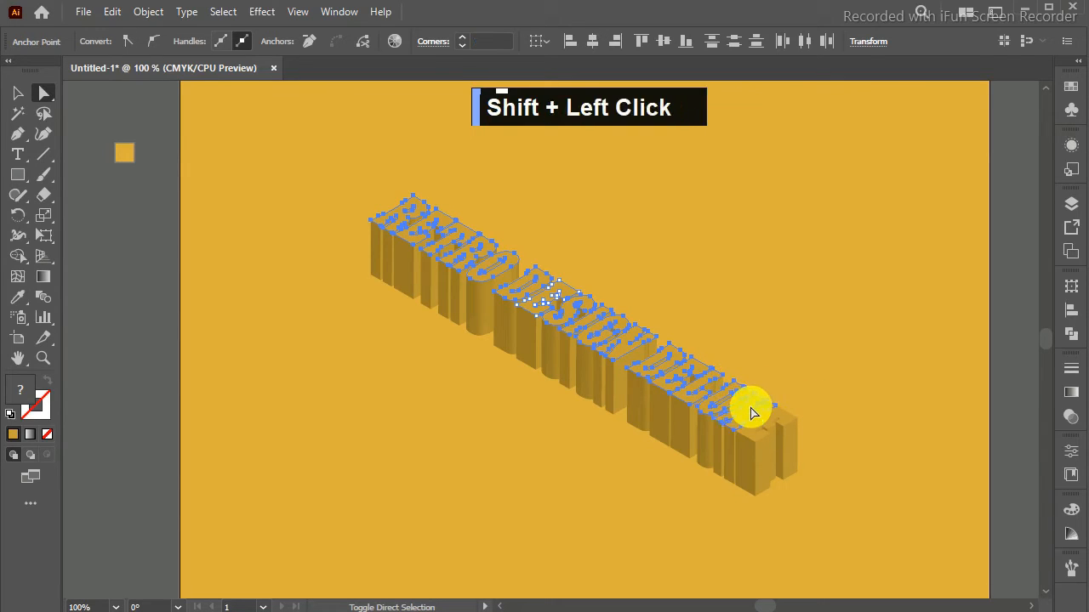
shift+click(784, 418)
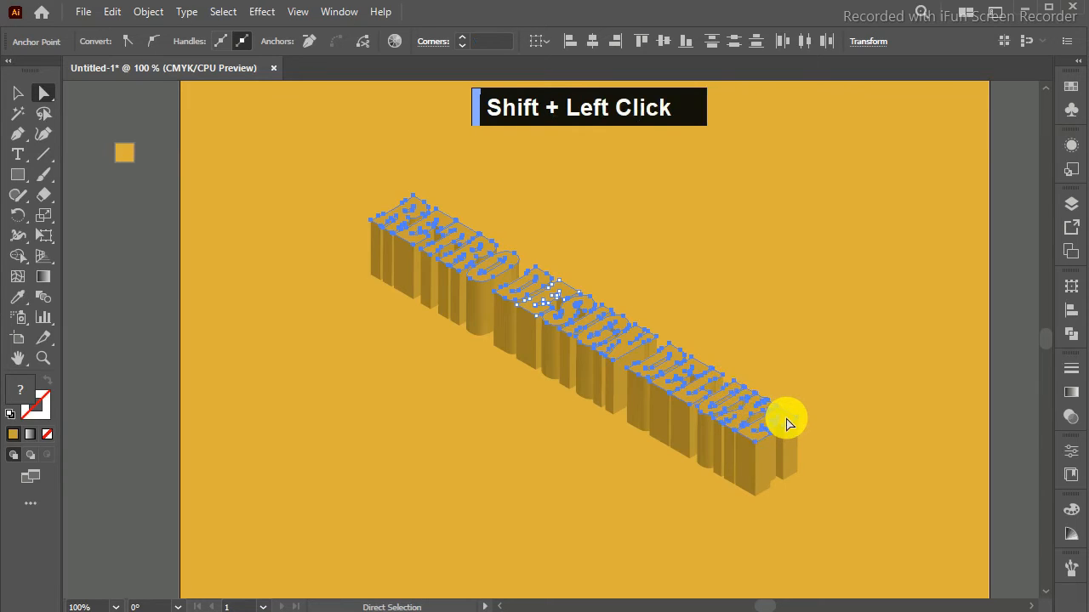
key(ctrl+x)
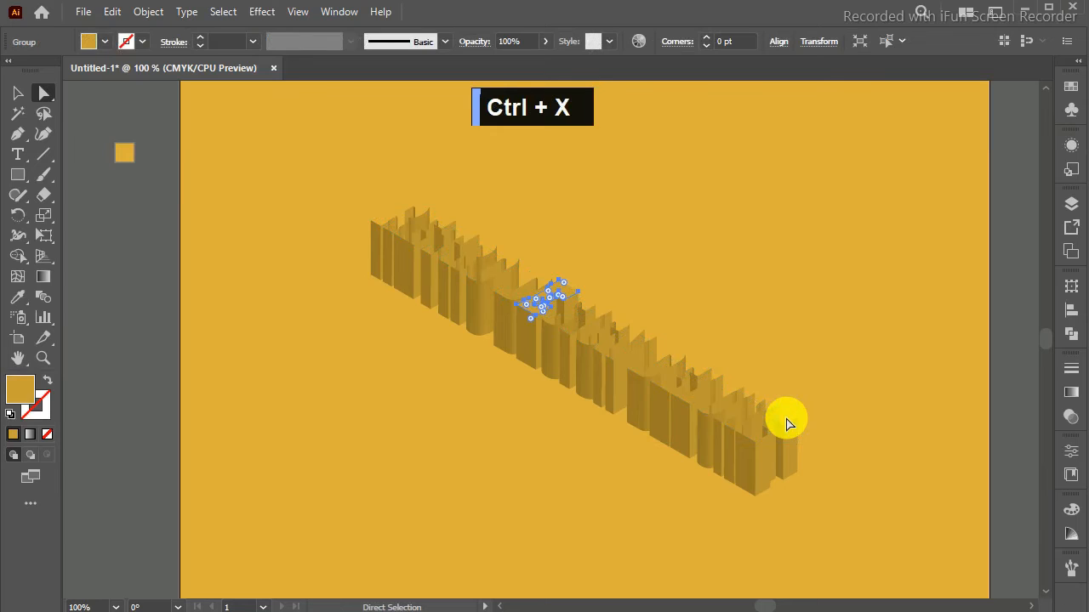
key(ctrl+z)
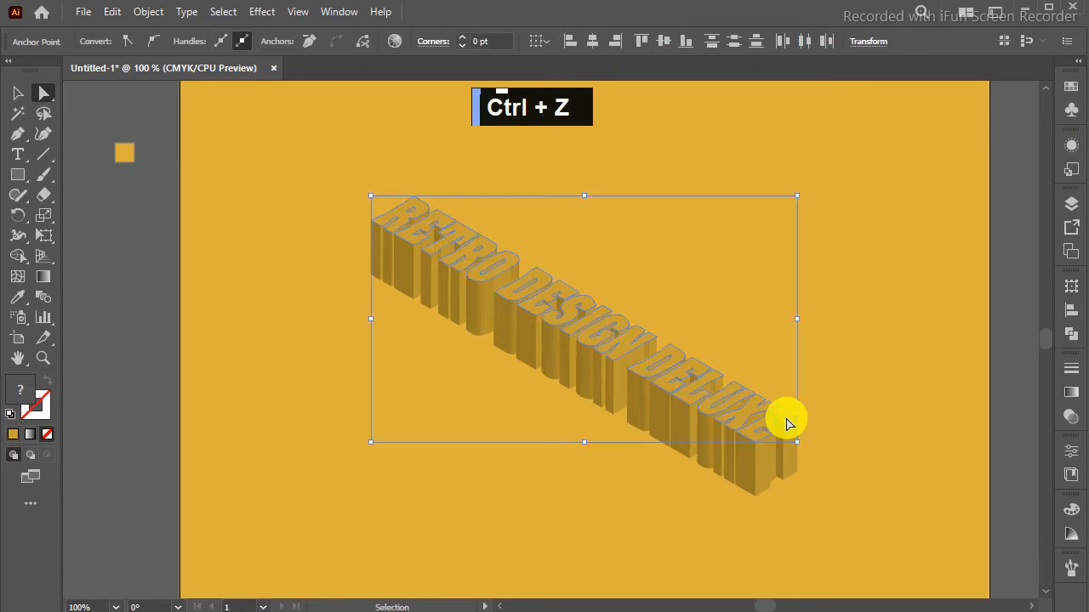
shift+click(539, 303)
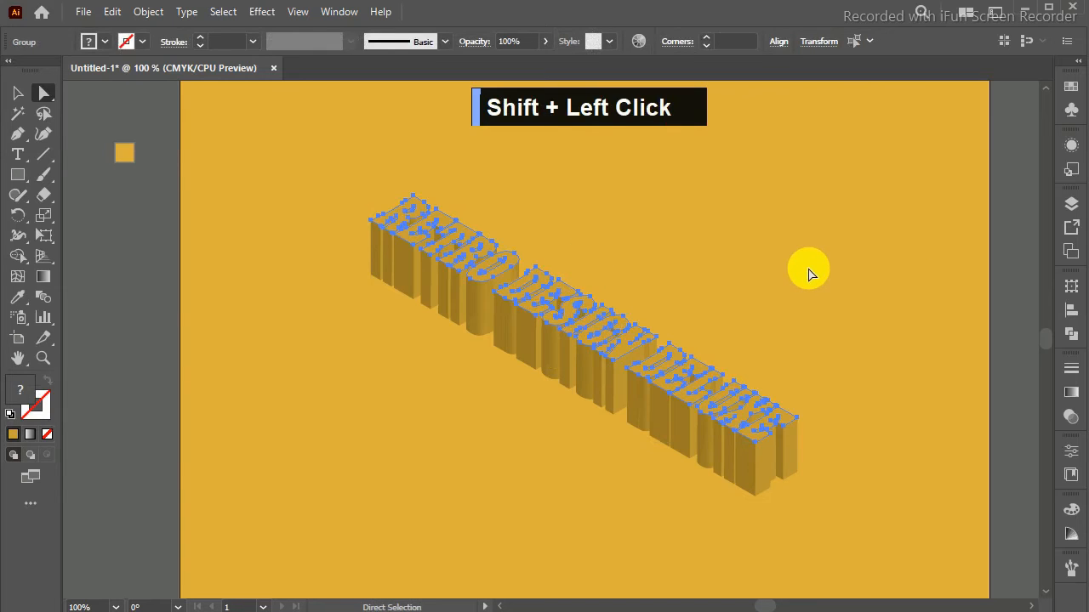
key(ctrl+x)
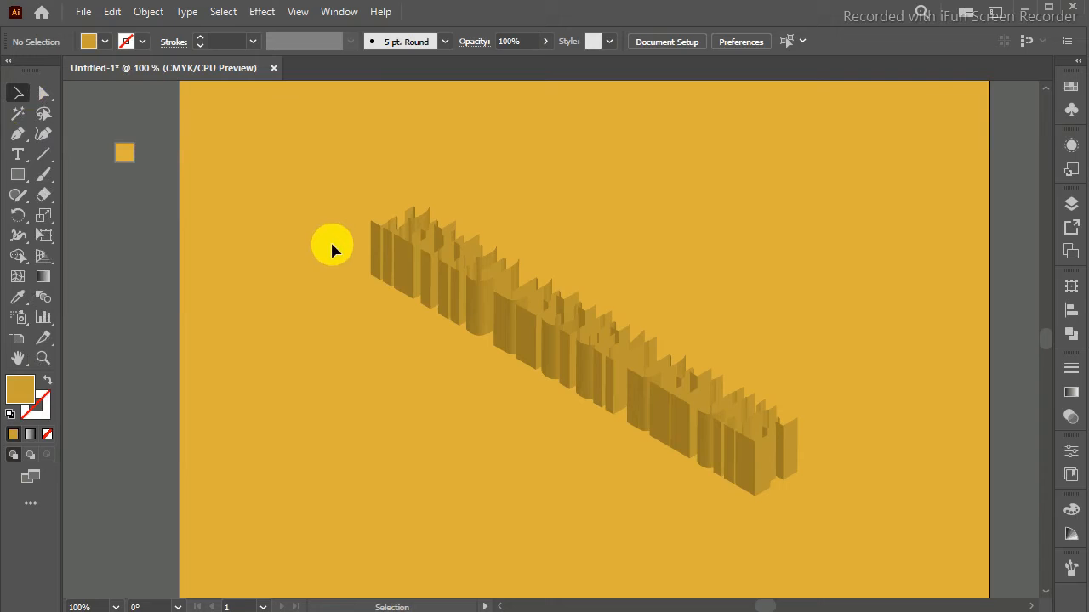
drag(325, 177, 827, 515)
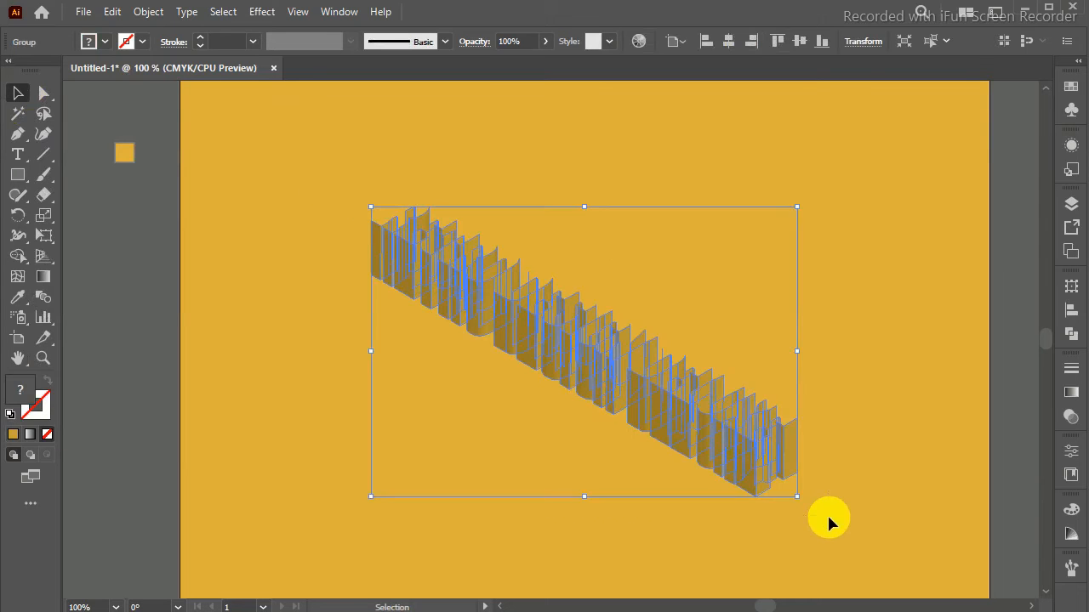
click(148, 11)
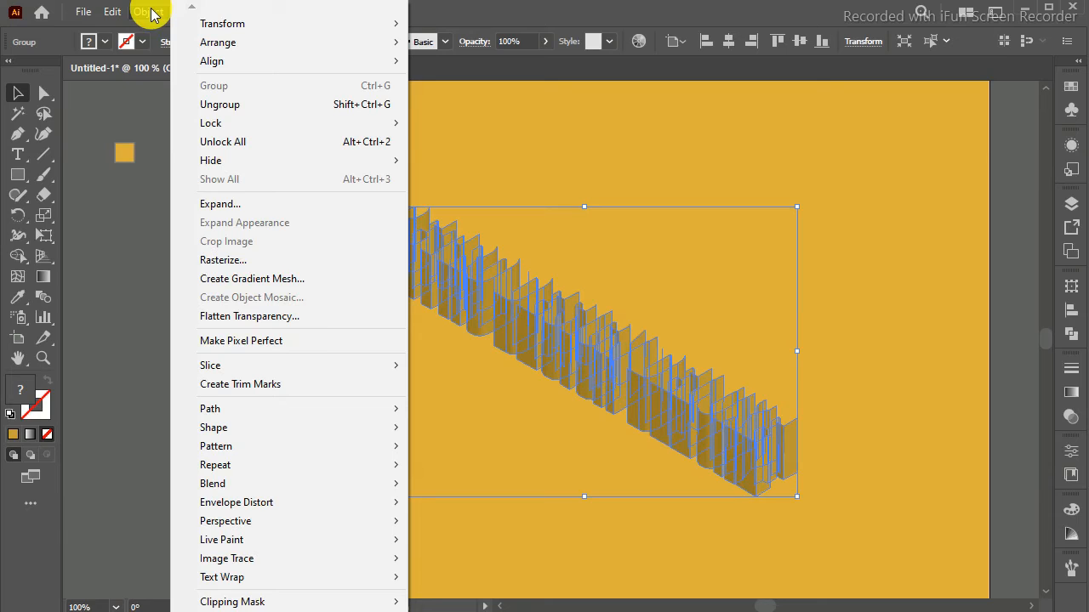
click(150, 12)
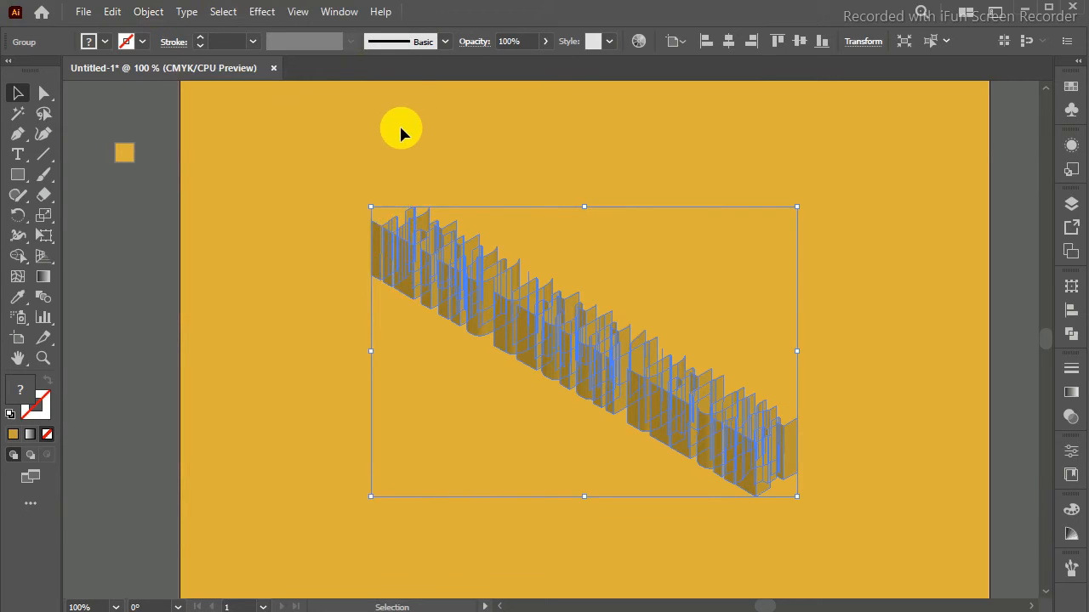
Step: Paste the cut top faces back in their original place and combine them into one compound path
key(ctrl+shift+v)
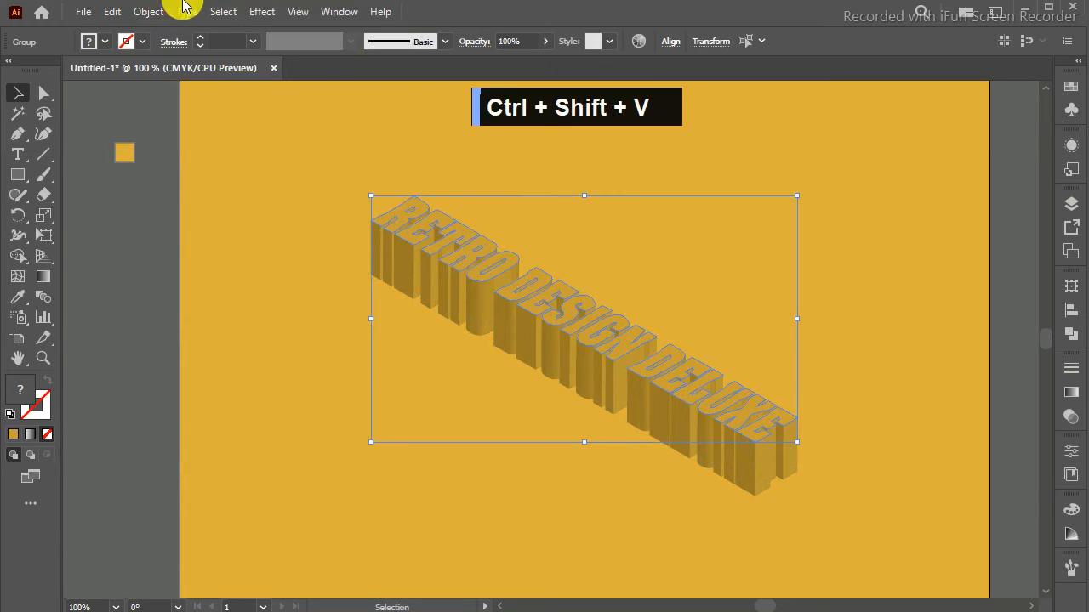
click(143, 12)
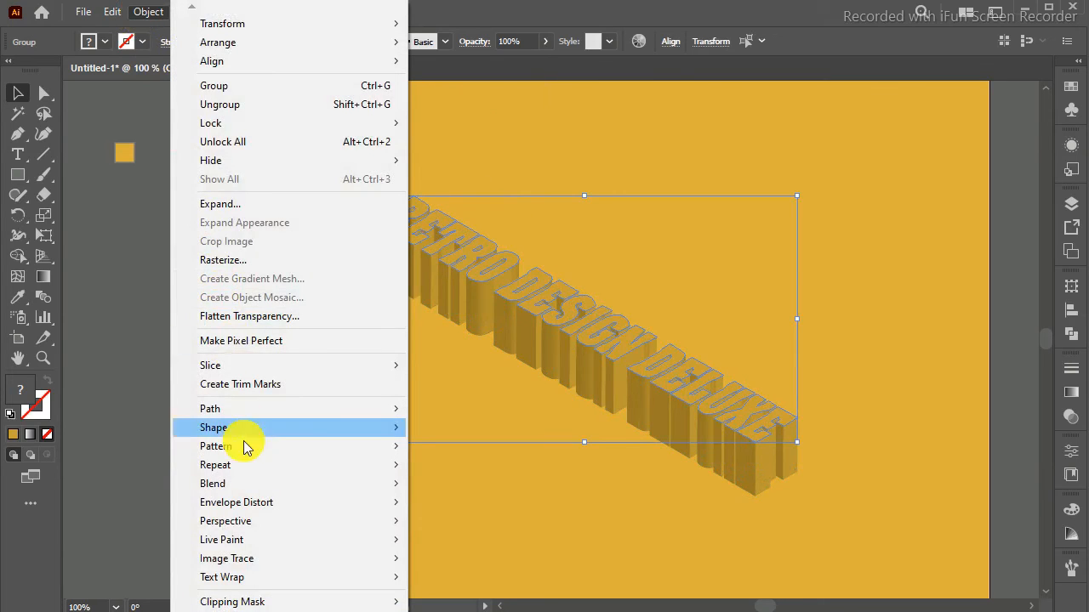
mouse_move(273, 604)
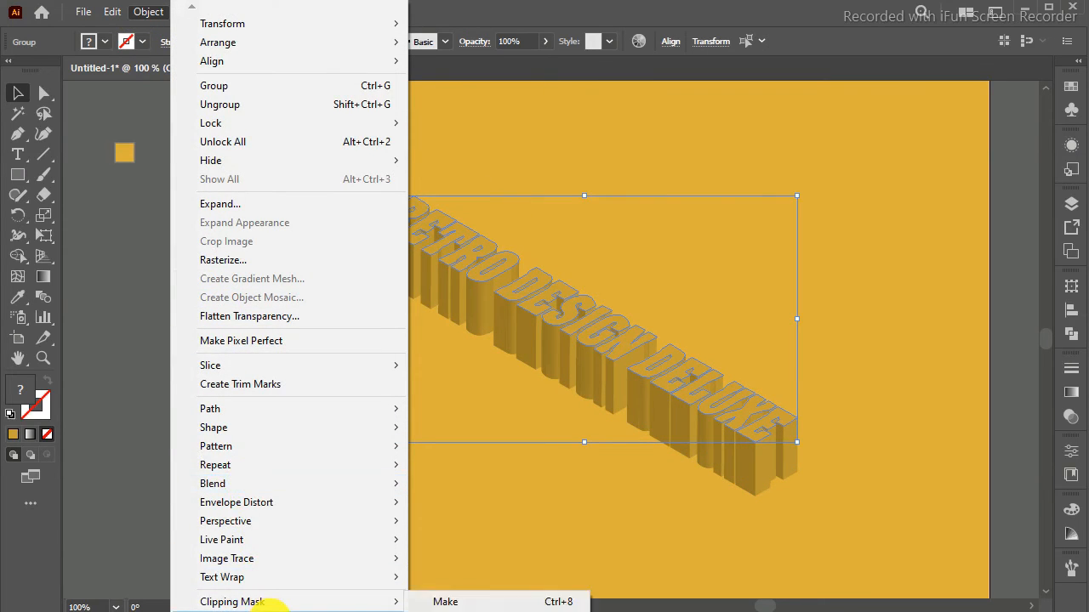
click(434, 604)
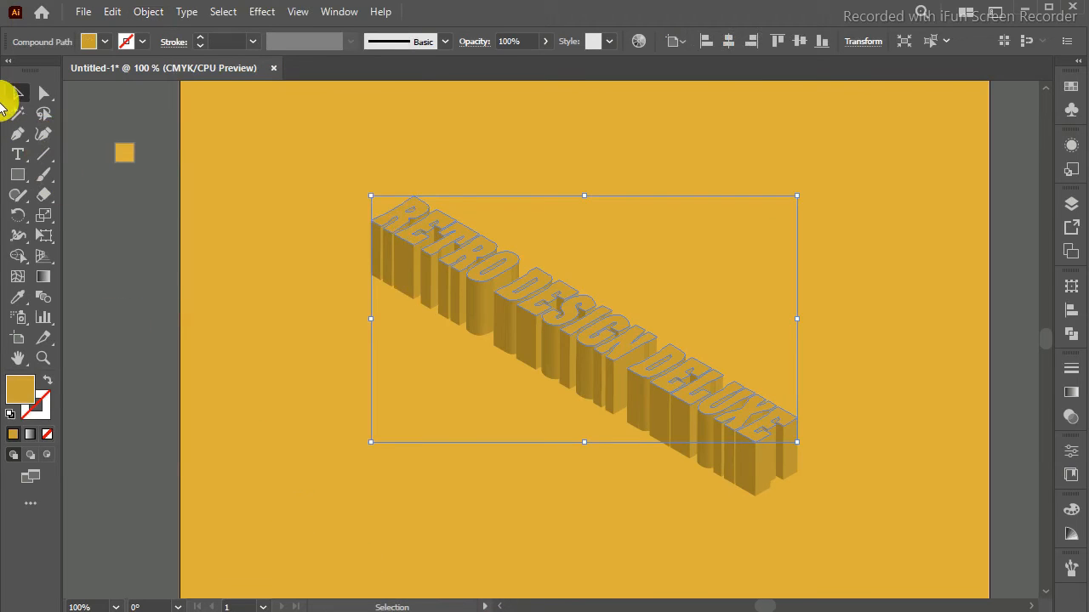
Step: Make a clipping mask from the compound path of top faces and the extruded side shapes beneath it
click(228, 169)
drag(307, 160, 882, 514)
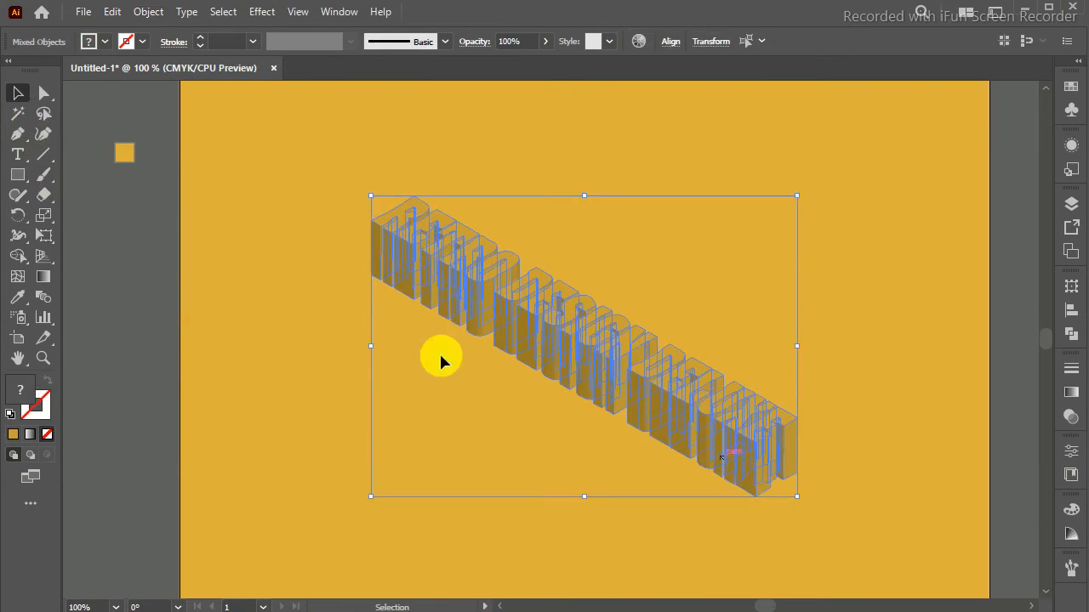
click(145, 13)
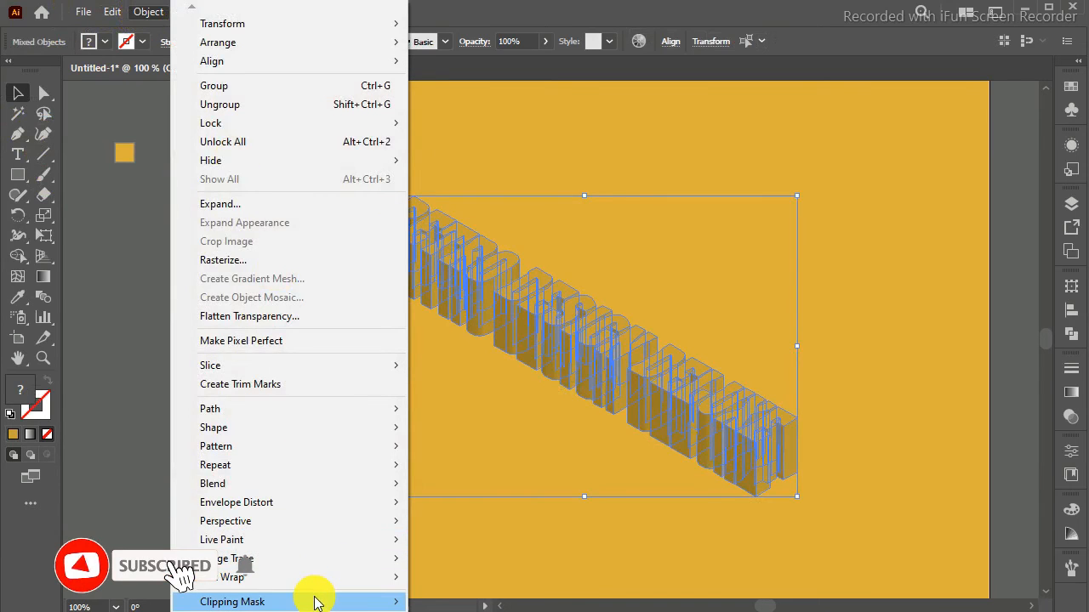
mouse_move(365, 599)
click(435, 570)
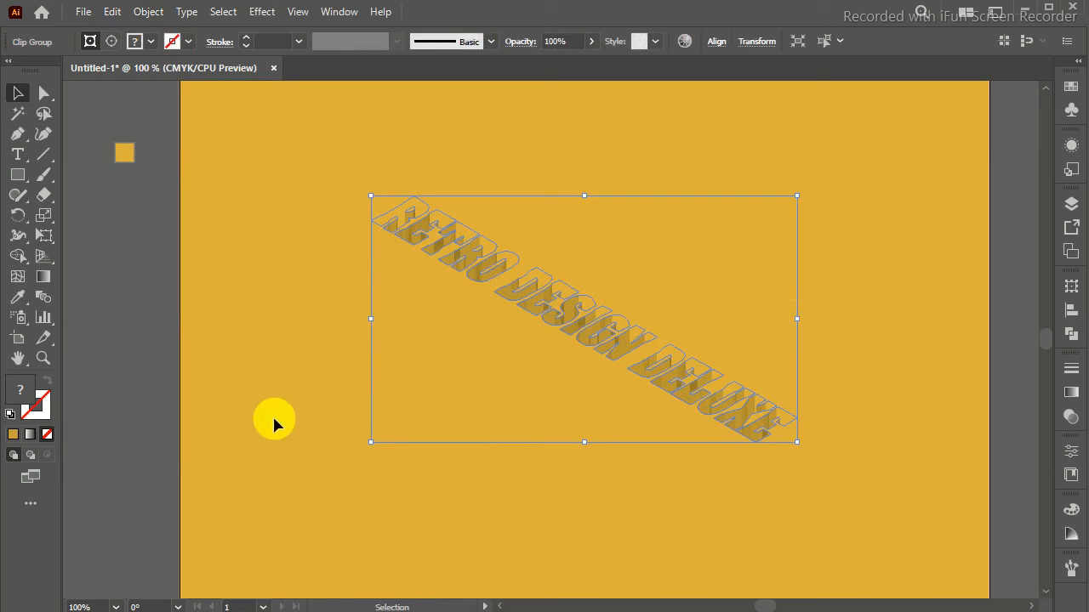
Step: Give the clipped lettering a grey #757574 stroke and deselect it
double_click(41, 400)
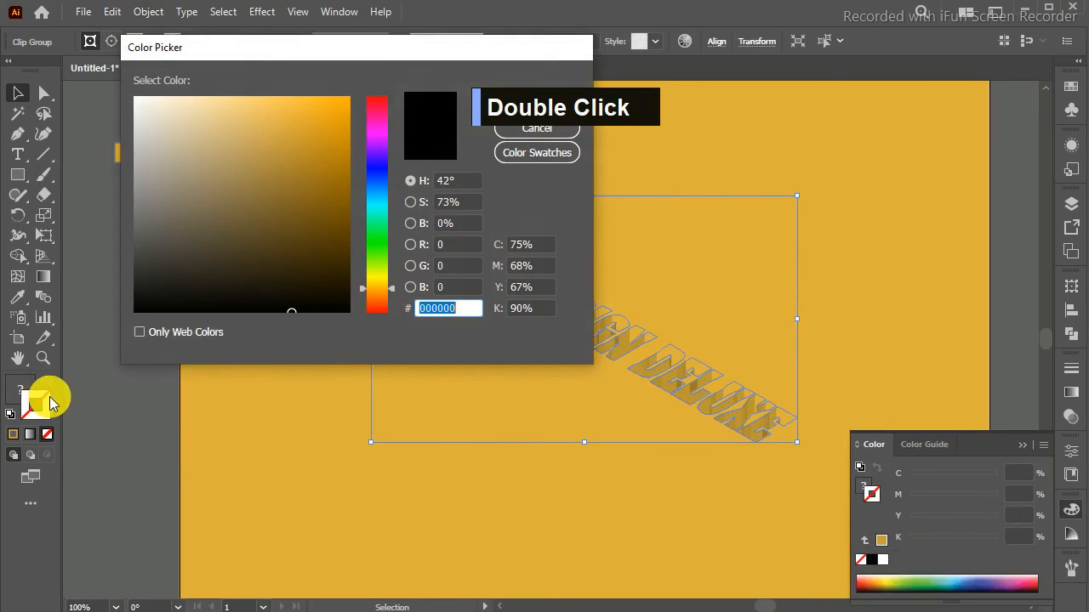
click(137, 212)
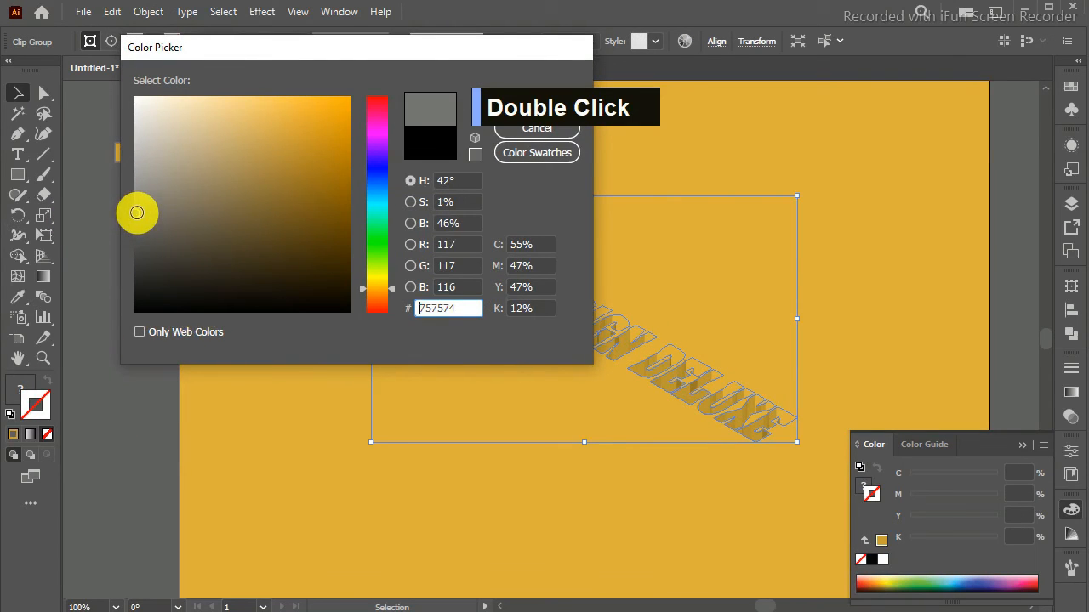
click(506, 102)
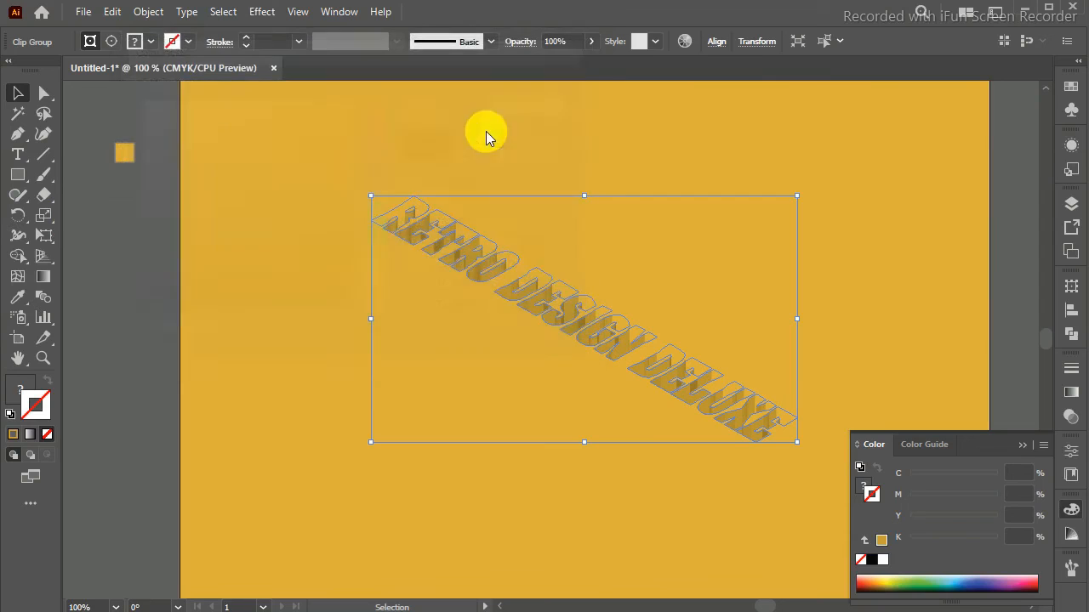
click(228, 279)
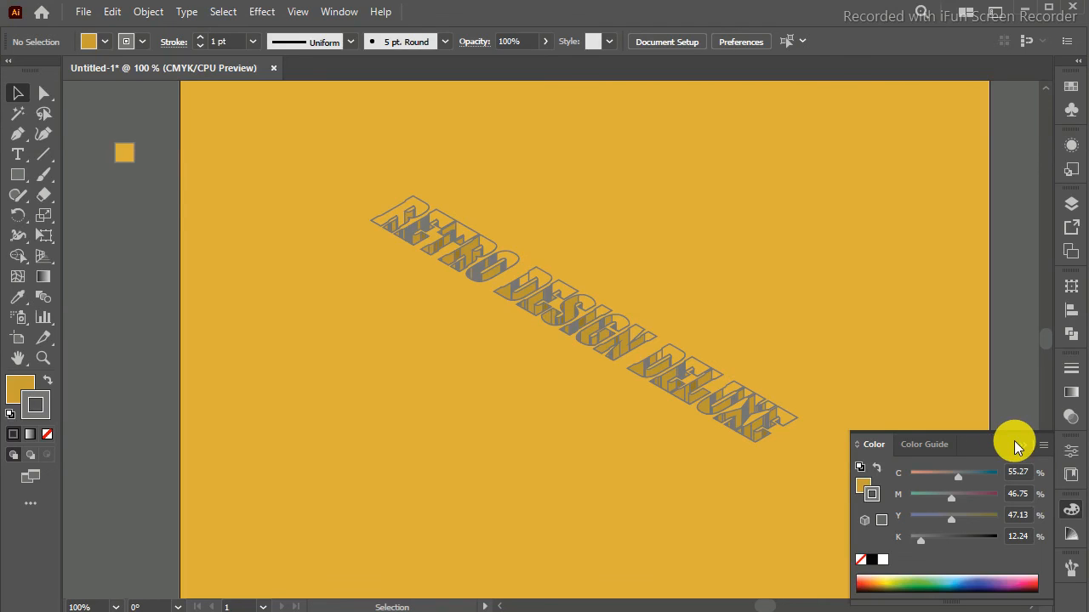
click(919, 337)
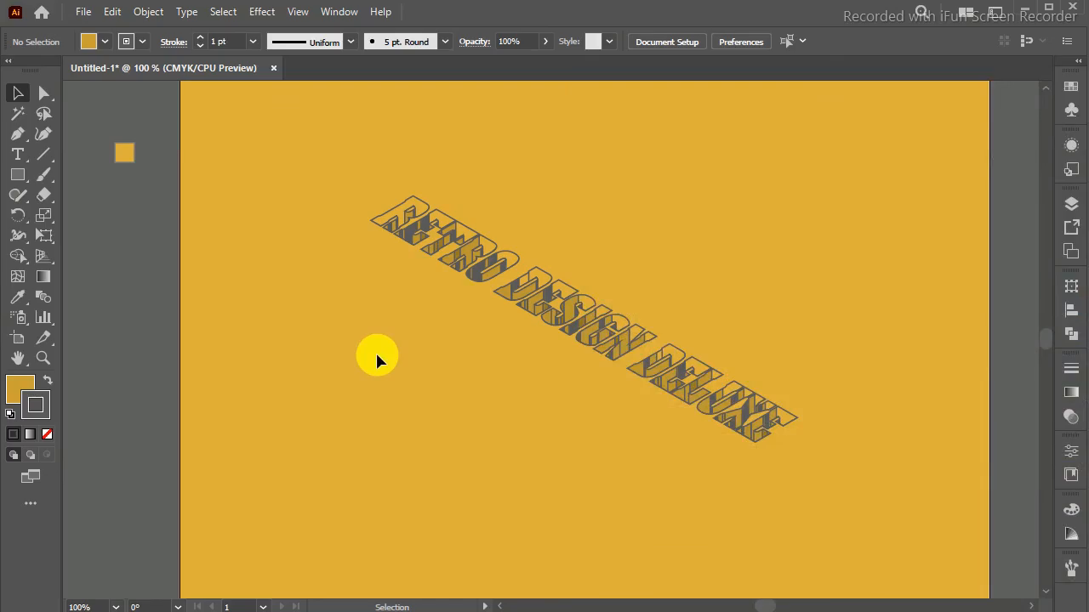